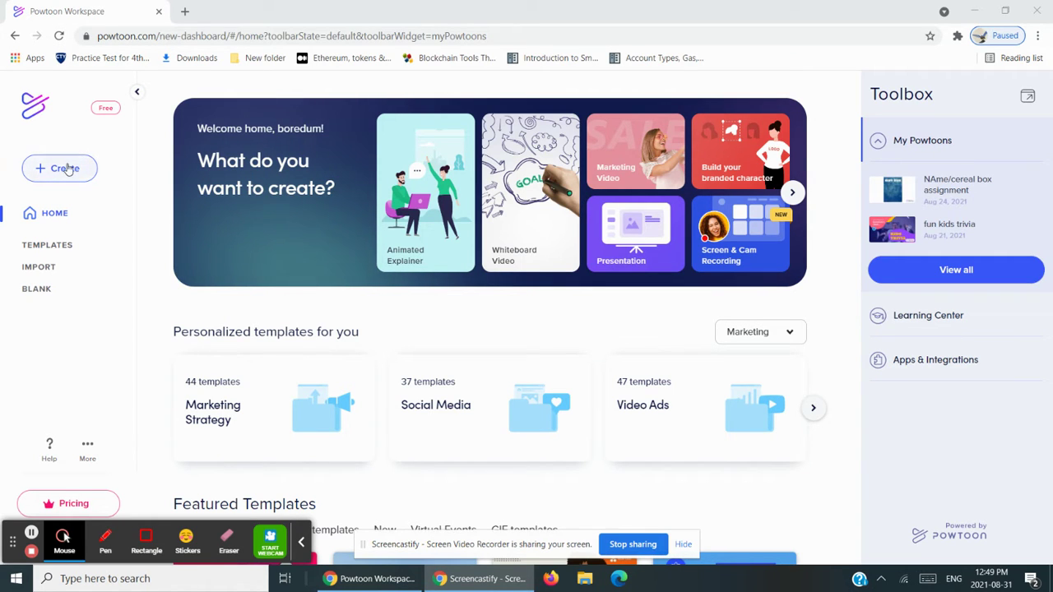
Start a whiteboard video from the Meet Jenny Whiteboard Explainer template and open it for editing
{"action": "left_click", "coordinate": [68, 168]}
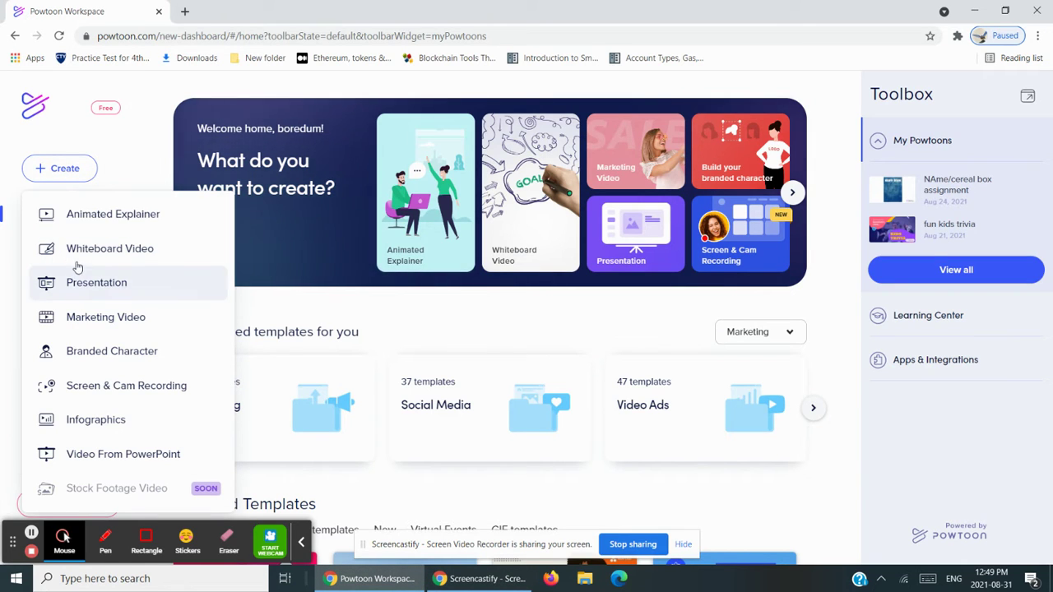
{"action": "left_click", "coordinate": [77, 249]}
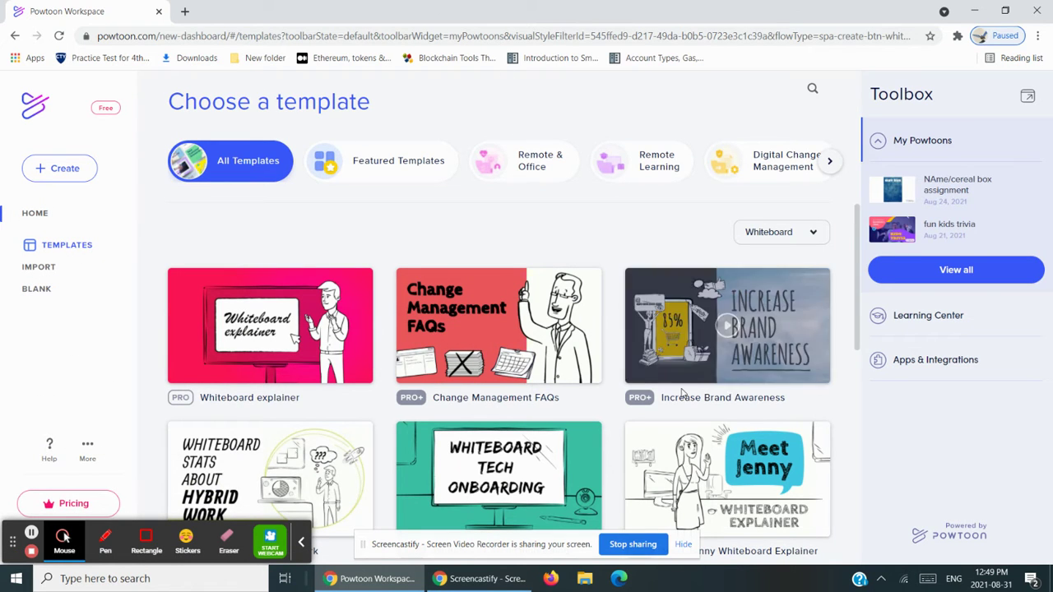
{"action": "left_click", "coordinate": [673, 461]}
{"action": "left_click", "coordinate": [753, 511]}
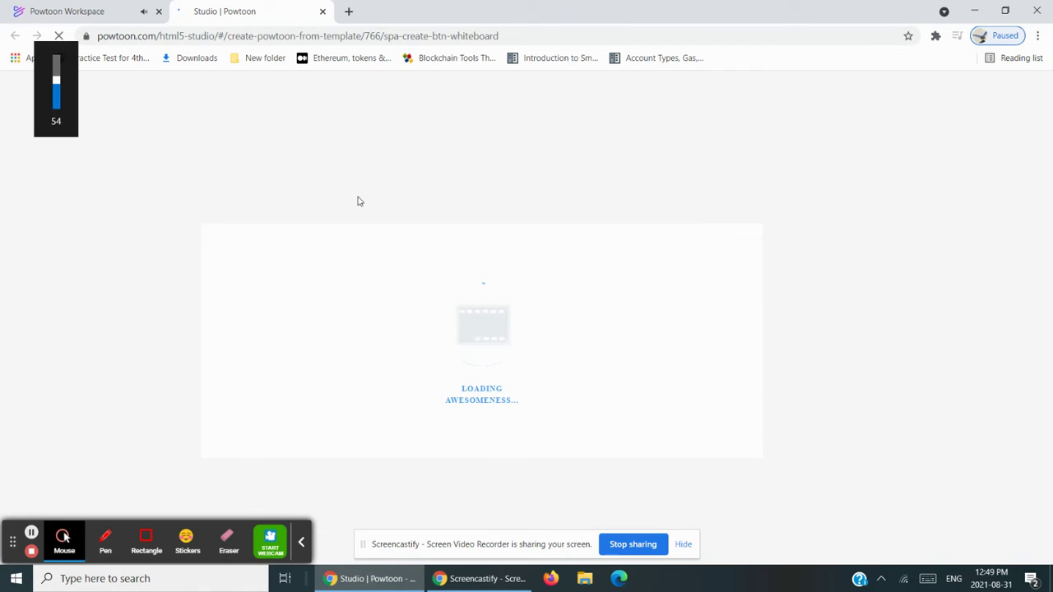
Lower the computer's sound volume
{"action": "key", "text": "XF86AudioLowerVolume"}
{"action": "key", "text": "XF86AudioLowerVolume"}
{"action": "key", "text": "XF86AudioLowerVolume"}
{"action": "key", "text": "XF86AudioLowerVolume"}
{"action": "key", "text": "XF86AudioLowerVolume"}
{"action": "key", "text": "XF86AudioLowerVolume"}
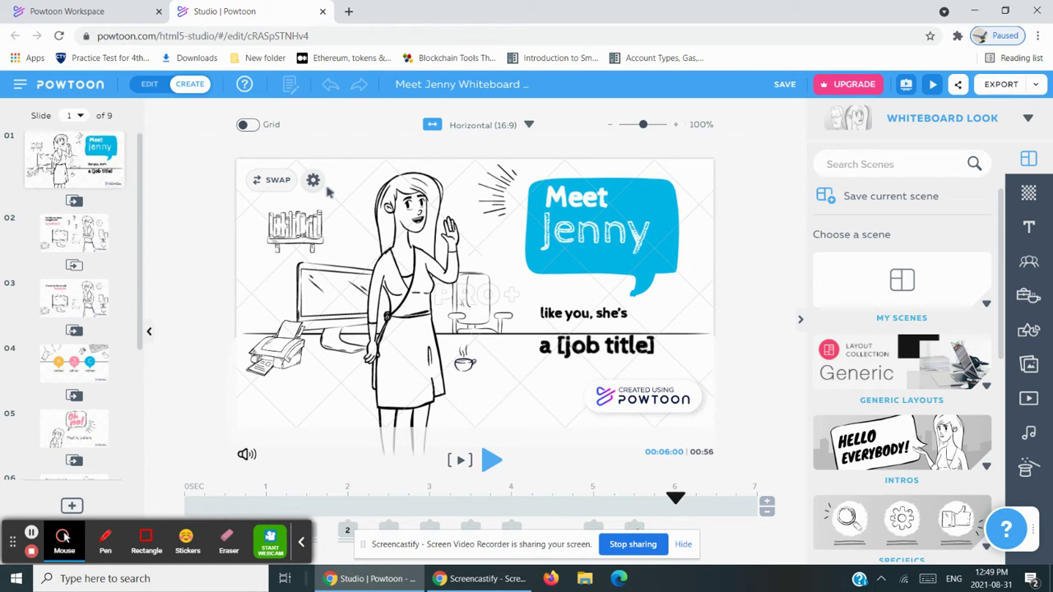
Delete the woman character from slide 1 and try to select the locked chair artwork behind her
{"action": "left_click", "coordinate": [403, 306]}
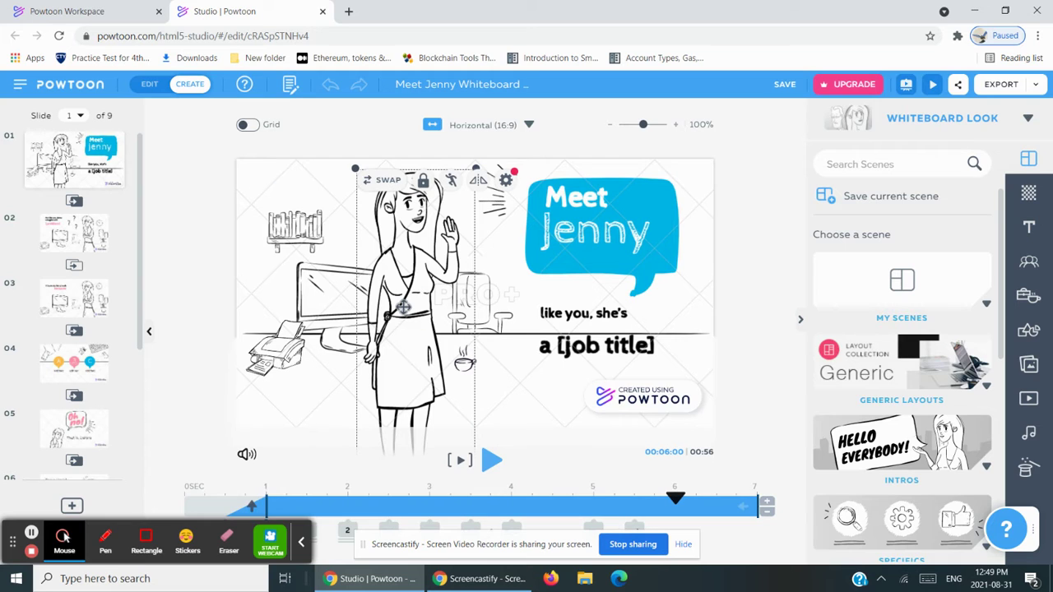
{"action": "key", "text": "Delete"}
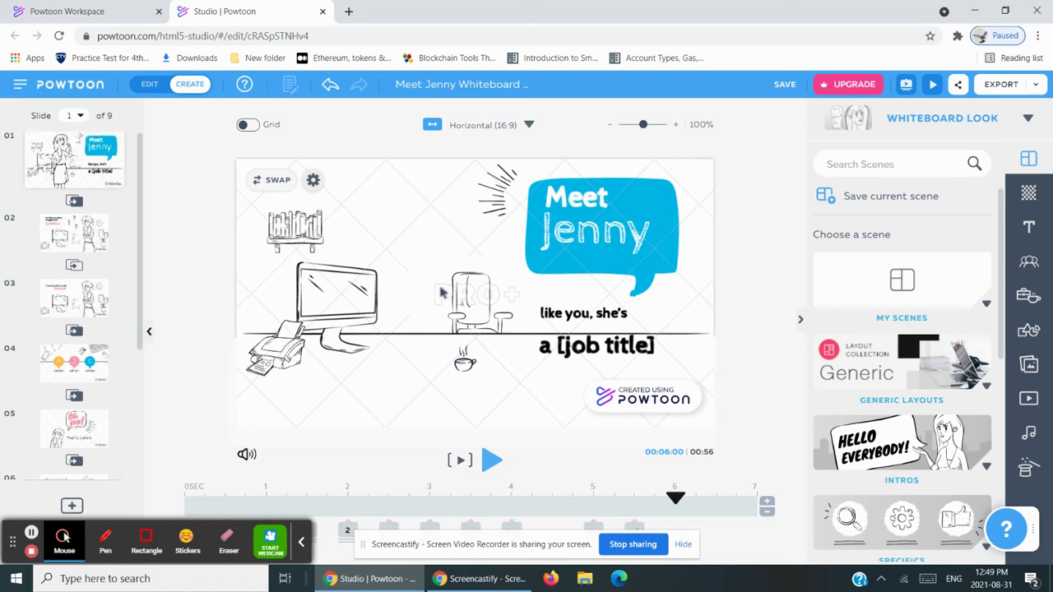
{"action": "left_click", "coordinate": [470, 300]}
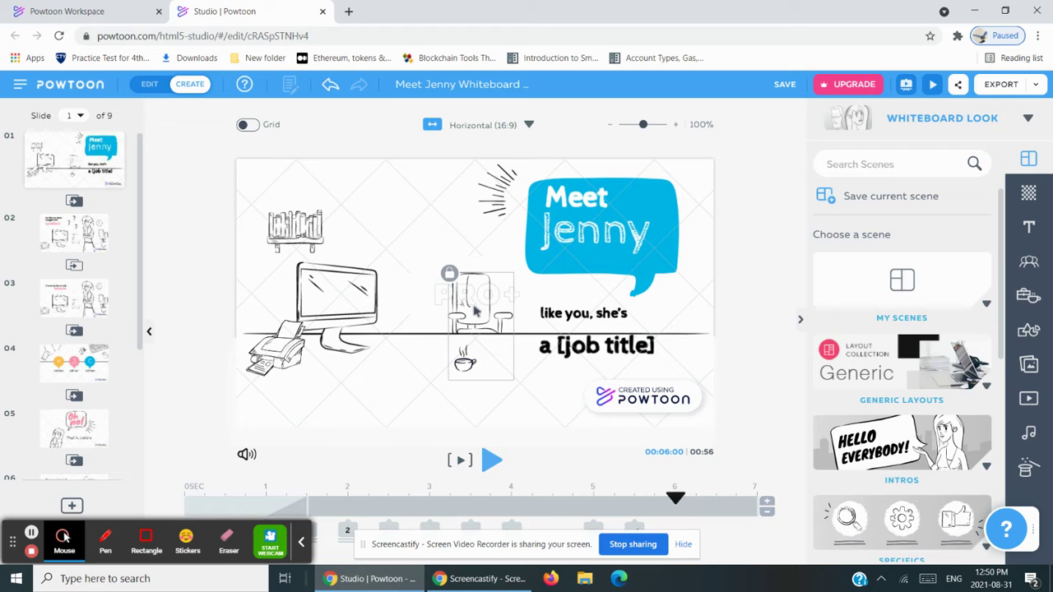
{"action": "left_click", "coordinate": [404, 307]}
{"action": "left_click", "coordinate": [484, 315]}
{"action": "left_click", "coordinate": [840, 87]}
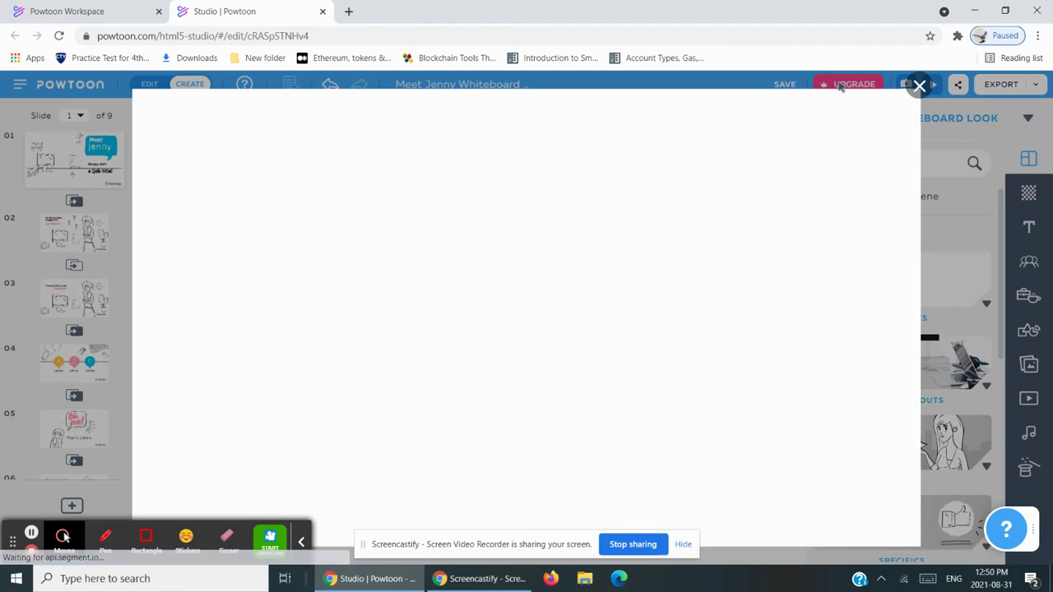
{"action": "left_click", "coordinate": [920, 87]}
{"action": "left_click", "coordinate": [459, 315]}
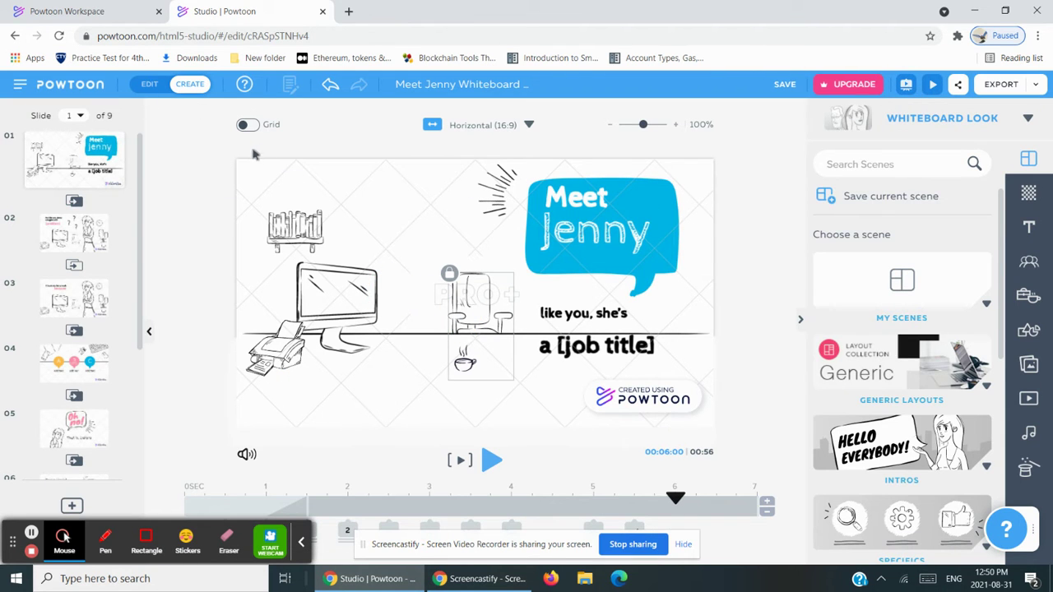
Delete the speech bubble and all text lines from slide 1, and try again to select the locked chair artwork
{"action": "left_click_drag", "start_coordinate": [251, 158], "coordinate": [709, 426]}
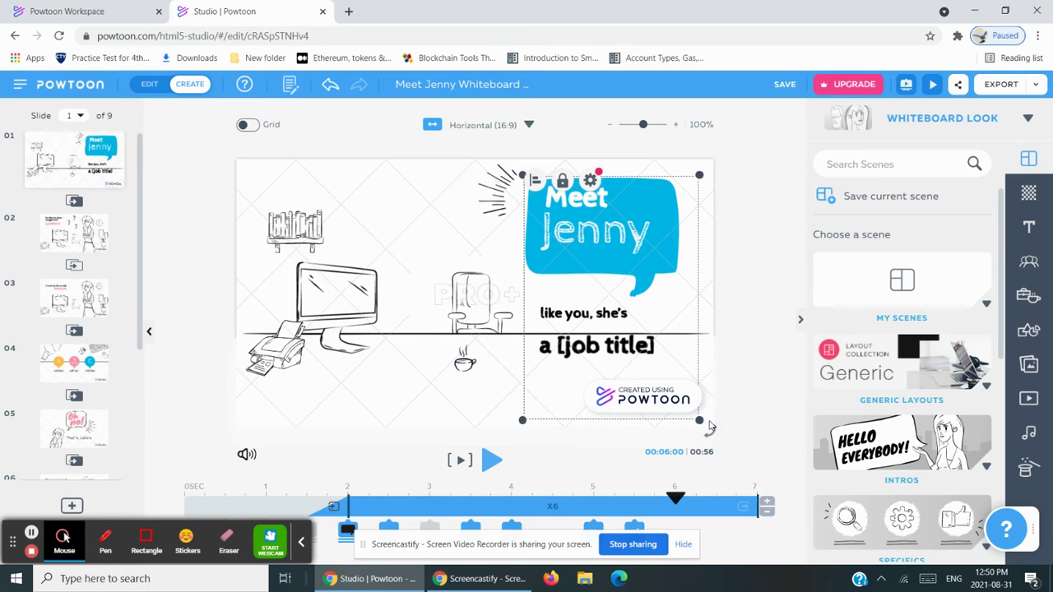
{"action": "key", "text": "Delete"}
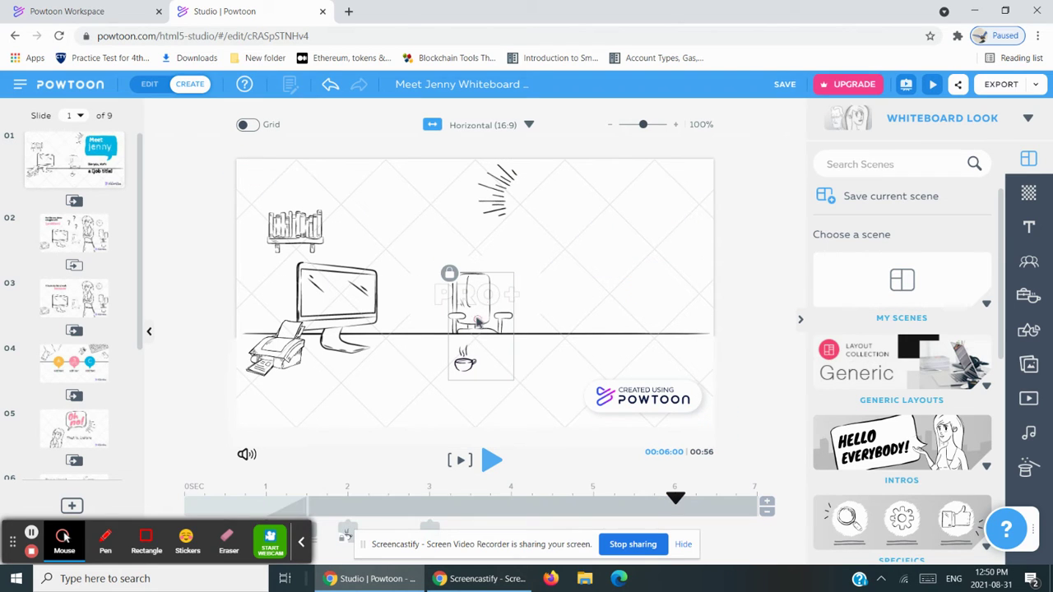
{"action": "left_click", "coordinate": [474, 325]}
{"action": "left_click", "coordinate": [396, 229]}
Close the Meet Jenny project and discard its unsaved changes
{"action": "left_click", "coordinate": [323, 11]}
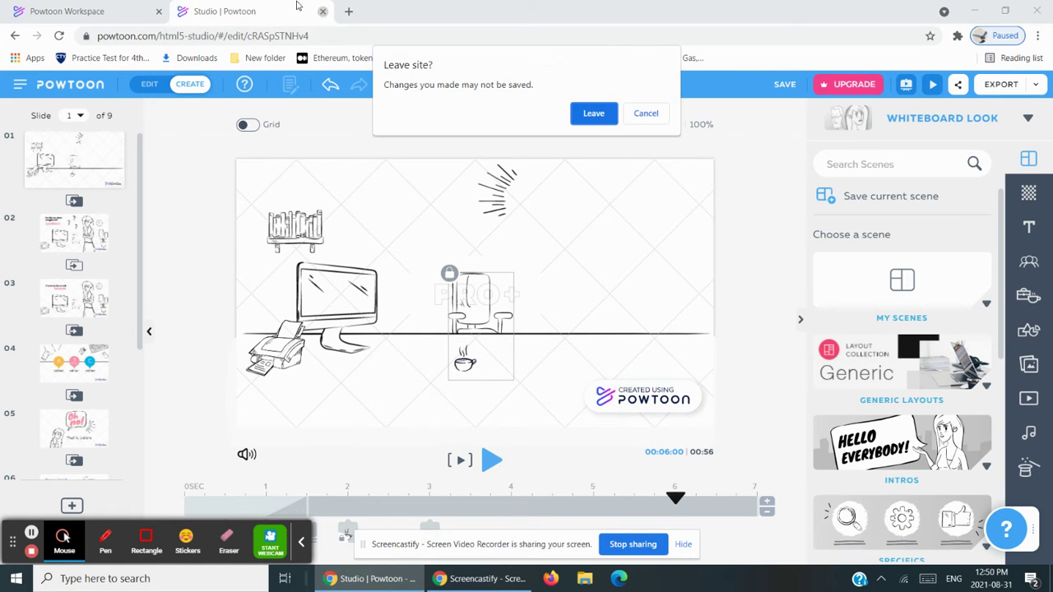
{"action": "left_click", "coordinate": [596, 112]}
{"action": "left_click", "coordinate": [451, 123]}
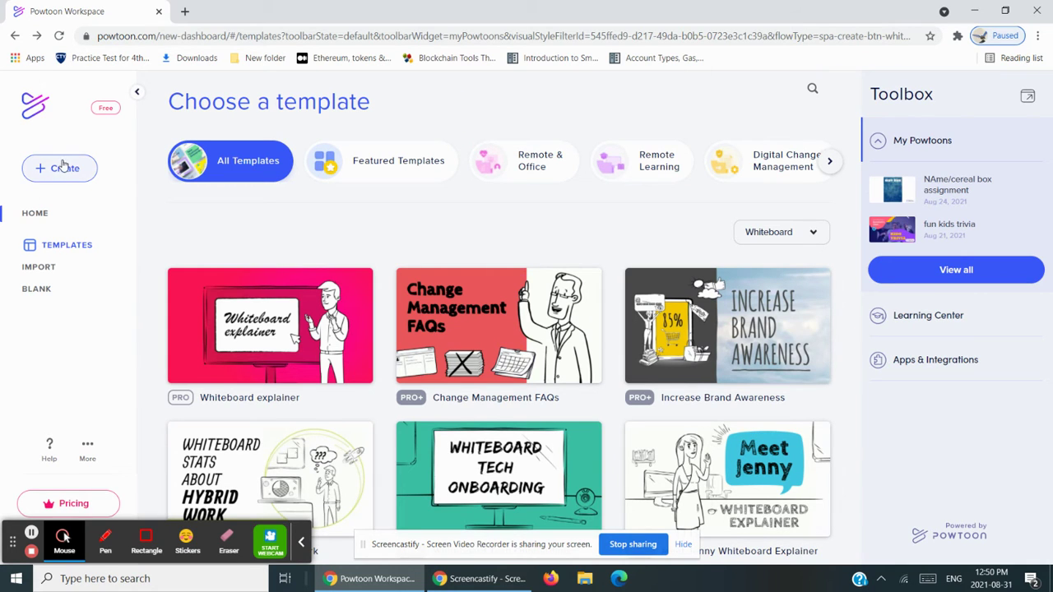
Start a whiteboard video from the free Join Our Team template and open it for editing
{"action": "left_click", "coordinate": [61, 167]}
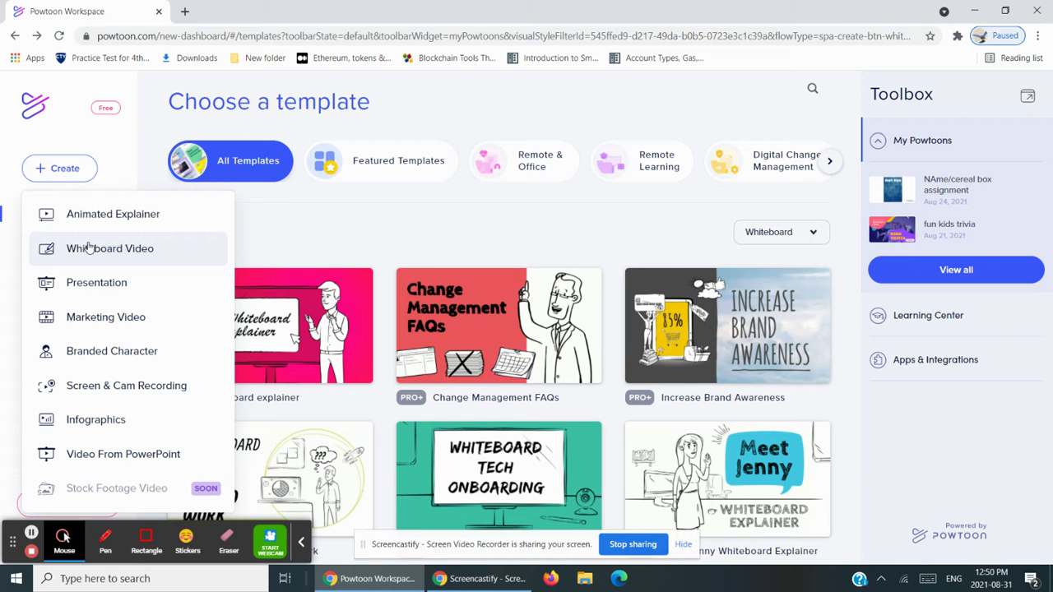
{"action": "left_click", "coordinate": [91, 247]}
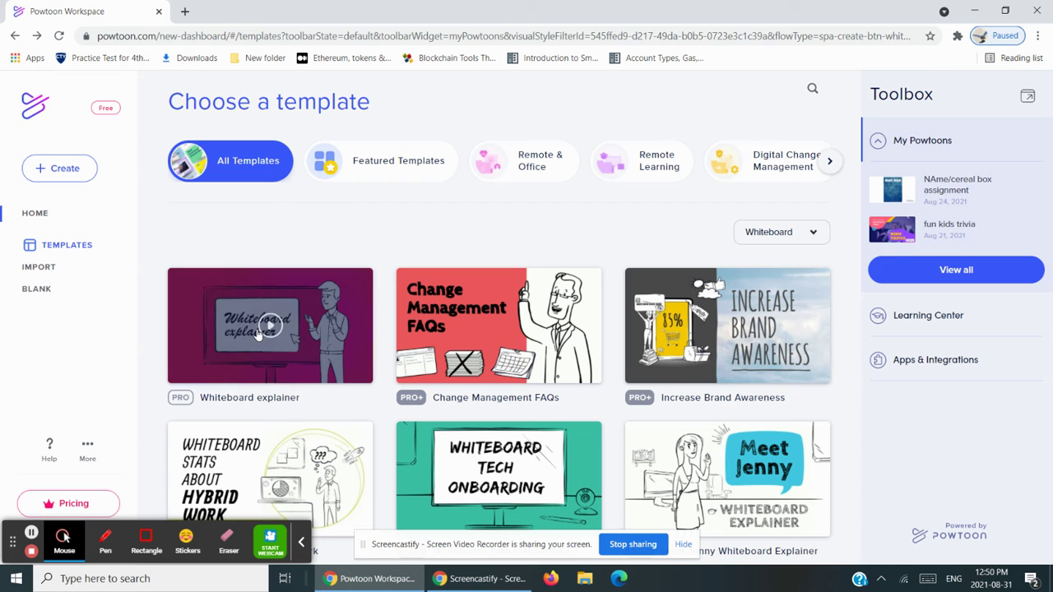
{"action": "scroll", "coordinate": [504, 323], "scroll_direction": "down", "scroll_amount": 2}
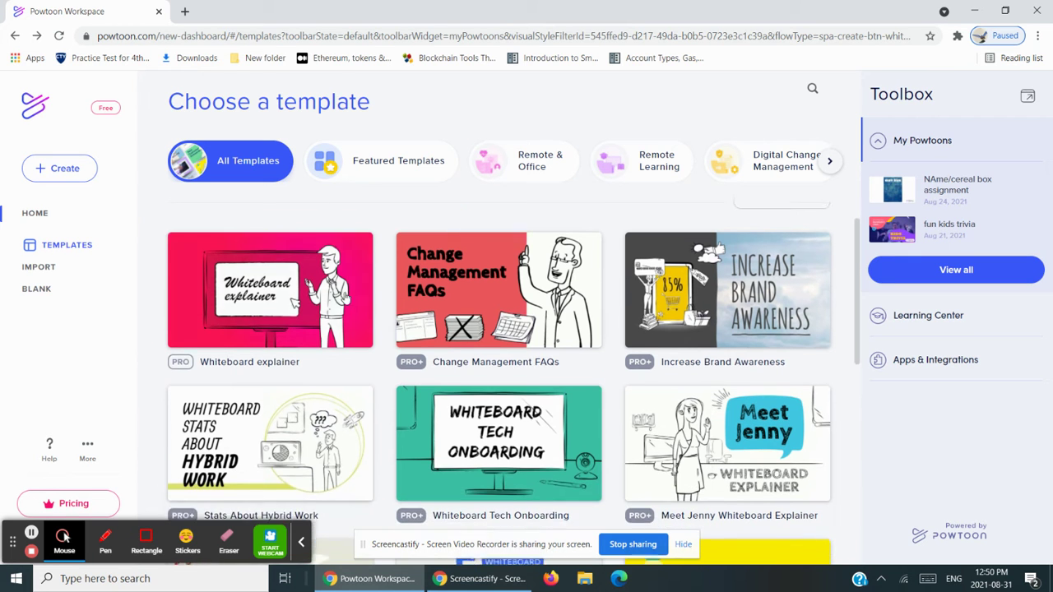
{"action": "scroll", "coordinate": [503, 323], "scroll_direction": "down", "scroll_amount": 2}
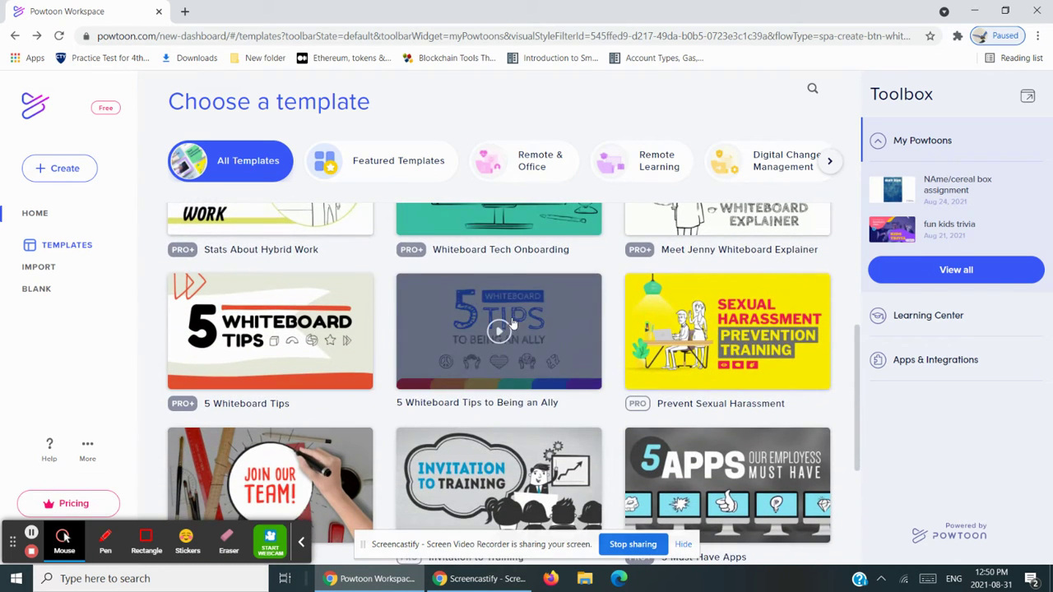
{"action": "scroll", "coordinate": [576, 320], "scroll_direction": "down", "scroll_amount": 2}
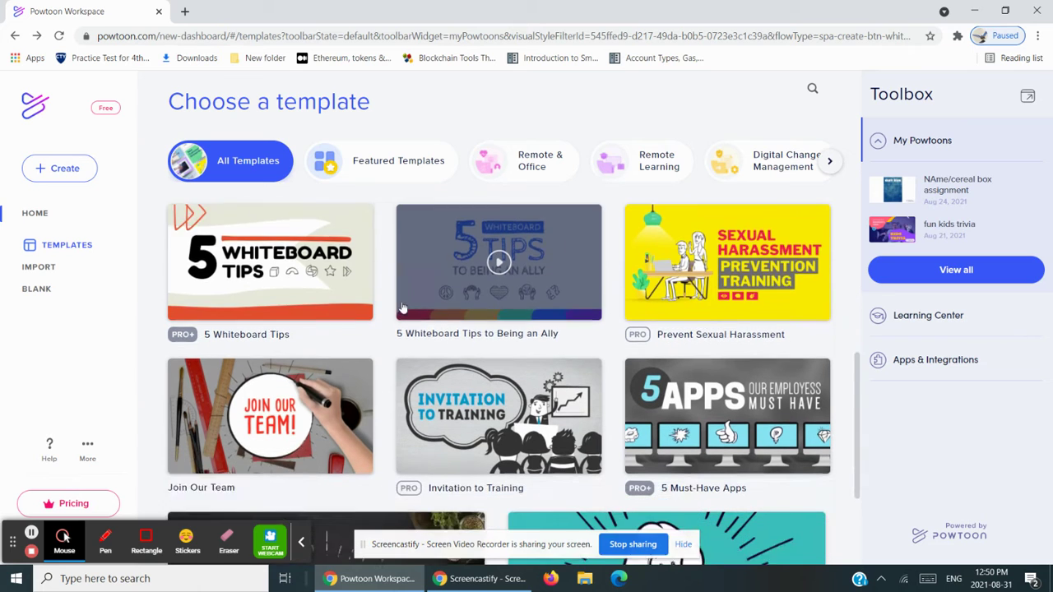
{"action": "scroll", "coordinate": [358, 280], "scroll_direction": "down", "scroll_amount": 1}
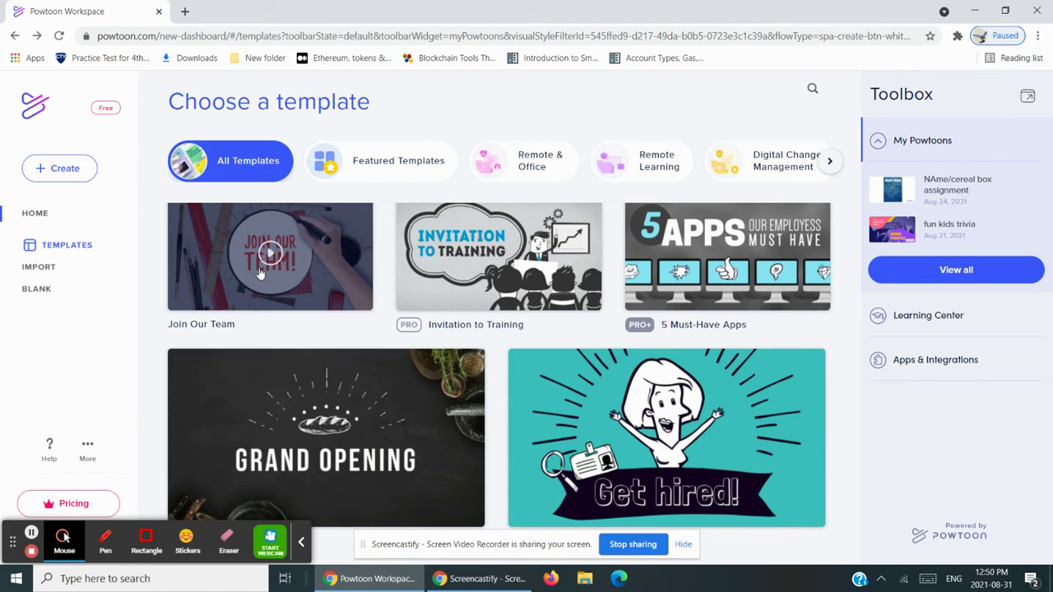
{"action": "left_click", "coordinate": [260, 274]}
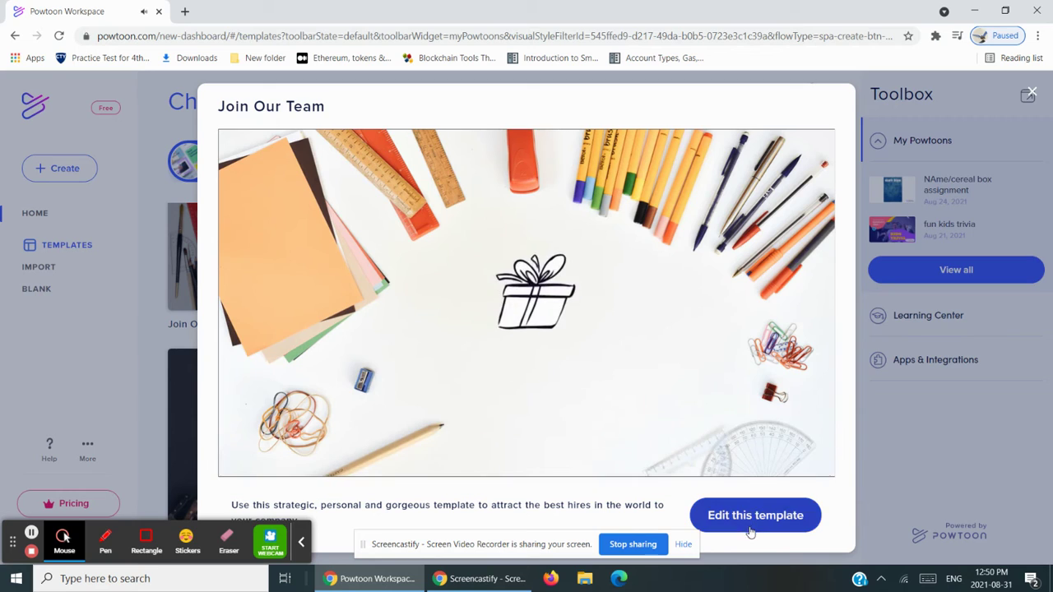
{"action": "left_click", "coordinate": [748, 519]}
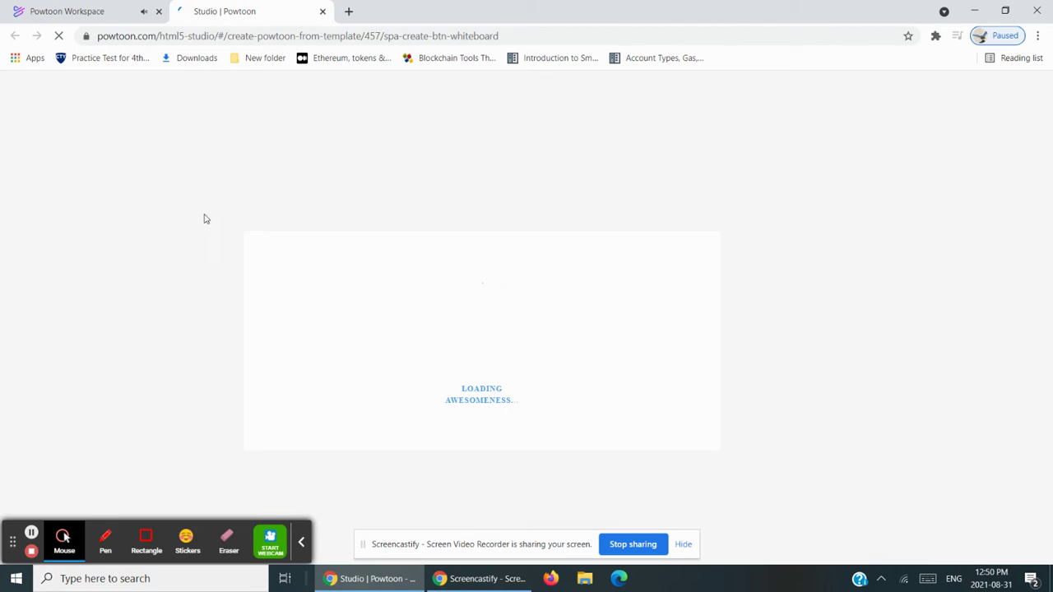
{"action": "left_click", "coordinate": [206, 216]}
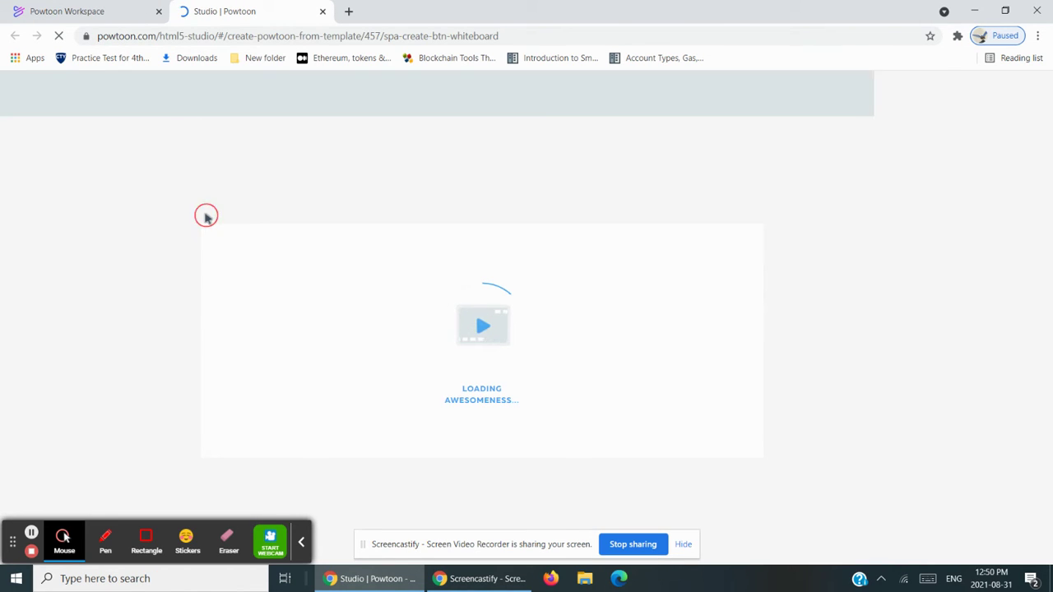
Check the workspace's template list, return to the Join Our Team project and postpone the recommendation survey
{"action": "left_click", "coordinate": [66, 12]}
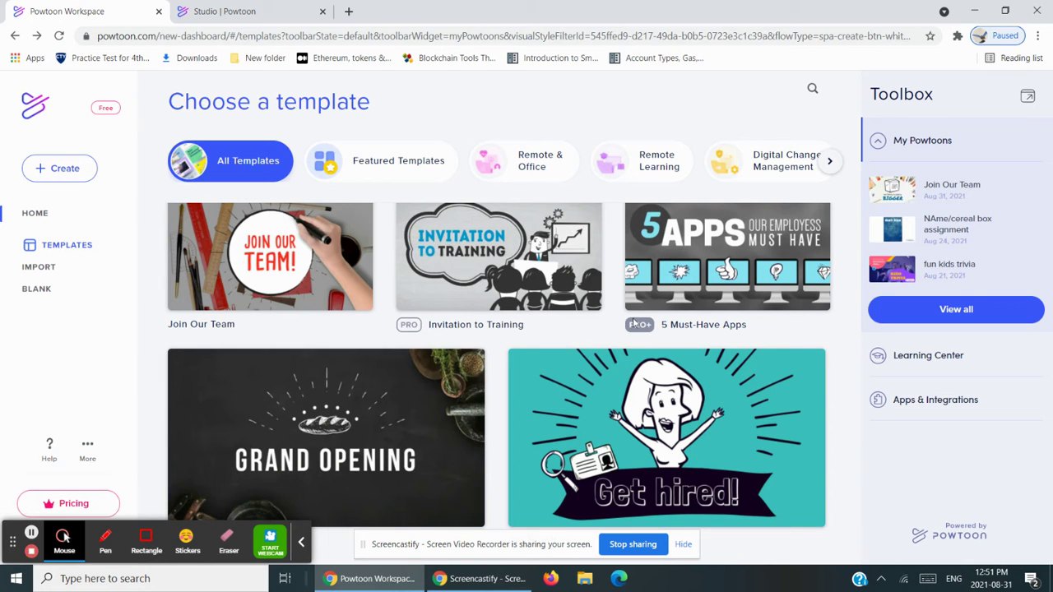
{"action": "left_click", "coordinate": [230, 14]}
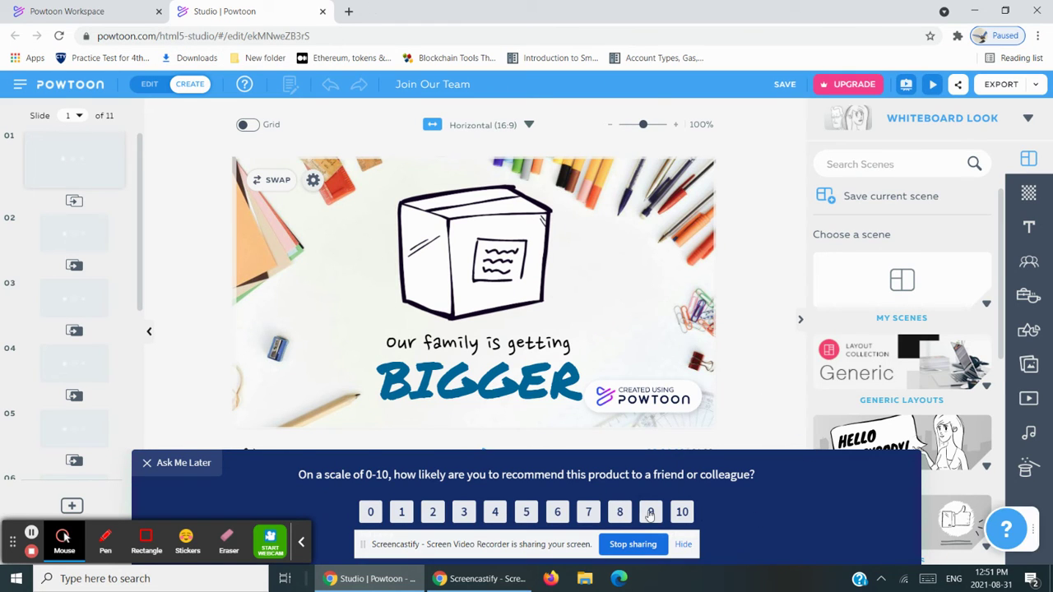
{"action": "left_click", "coordinate": [157, 464]}
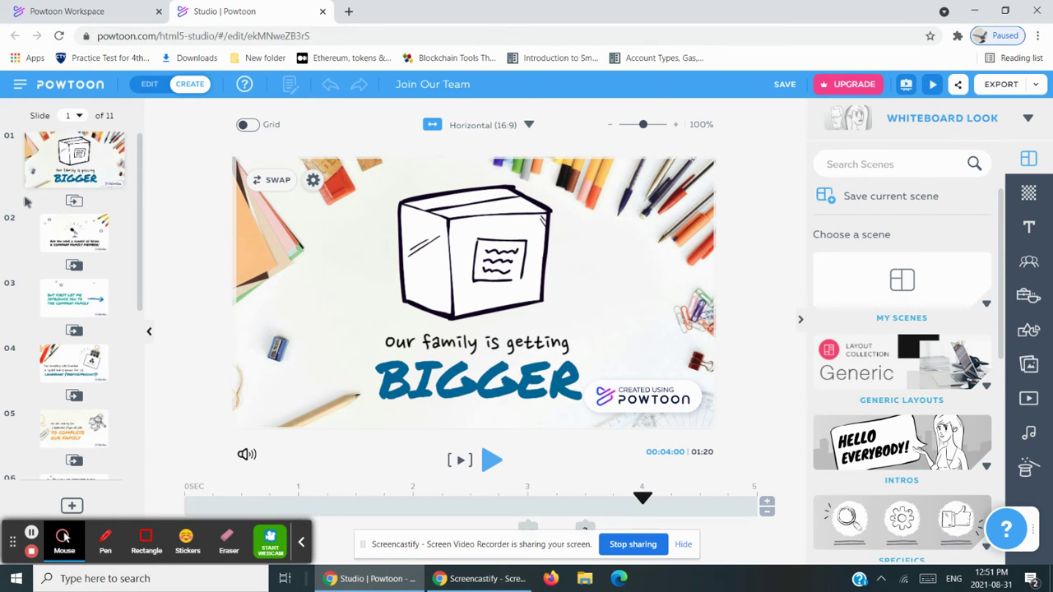
Move the gift drawing out from behind the large box on slide 1, and delete both drawings
{"action": "left_click", "coordinate": [483, 290]}
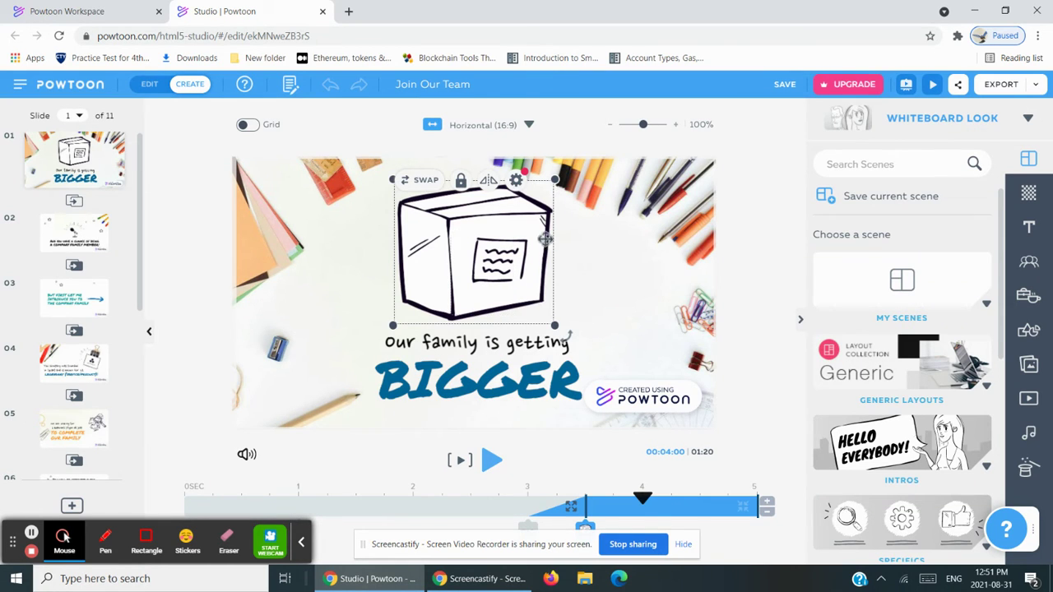
{"action": "left_click", "coordinate": [482, 247]}
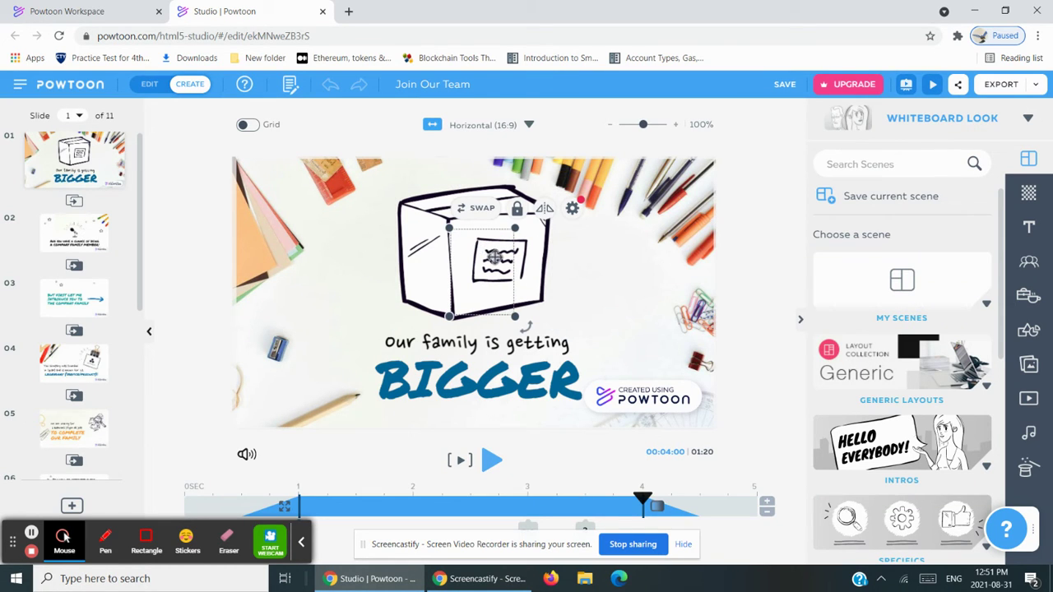
{"action": "left_click_drag", "start_coordinate": [480, 249], "coordinate": [392, 258]}
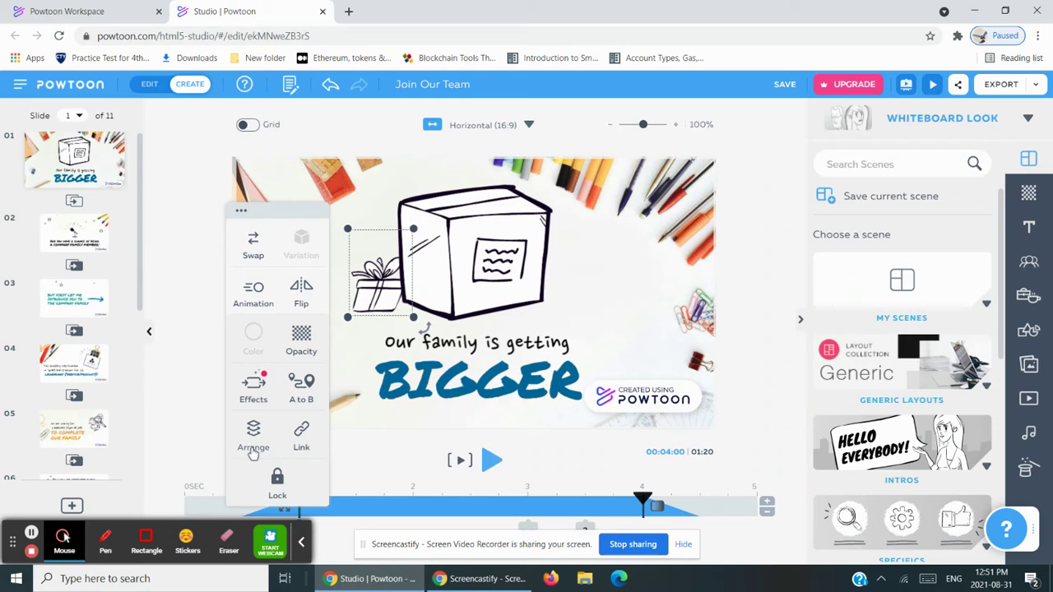
{"action": "left_click_drag", "start_coordinate": [374, 263], "coordinate": [338, 261]}
{"action": "left_click", "coordinate": [338, 262]}
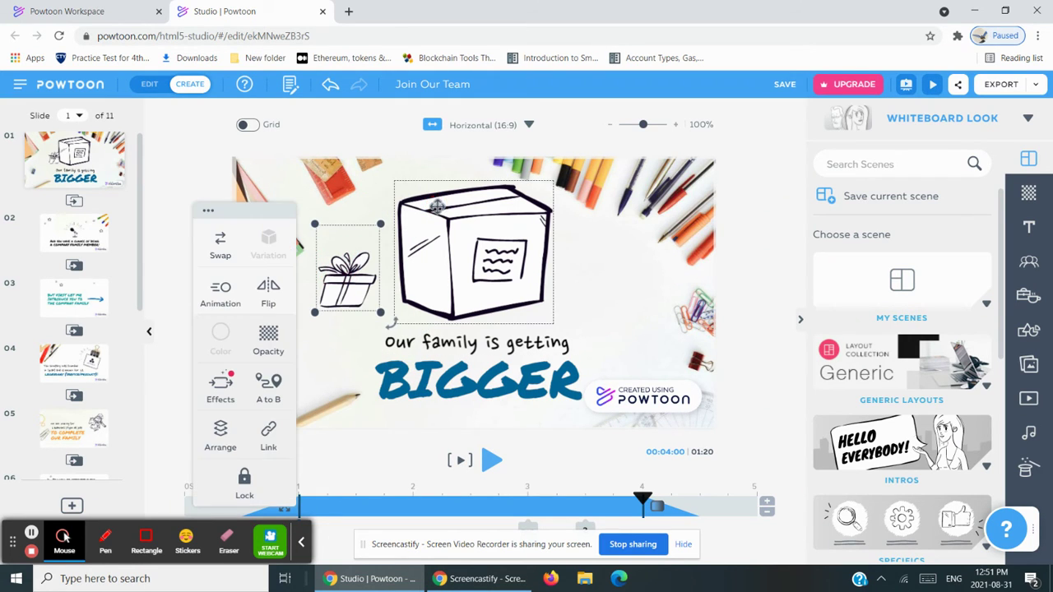
{"action": "key", "text": "Delete"}
{"action": "left_click", "coordinate": [348, 283]}
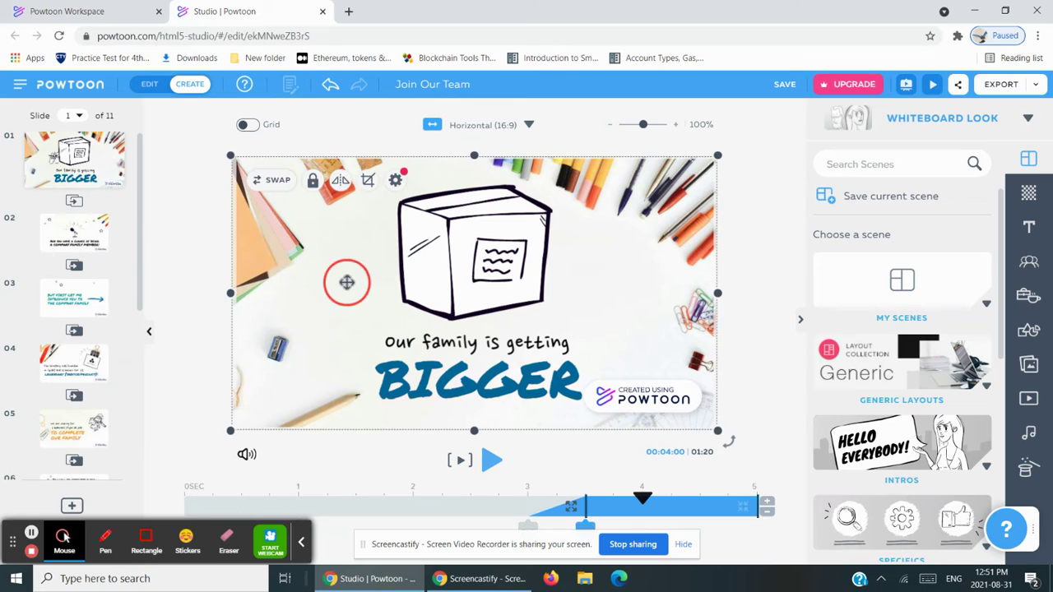
{"action": "left_click", "coordinate": [473, 247]}
{"action": "key", "text": "Delete"}
Replace the text line "Our family is getting" on slide 1 with "Welcome back to" in capitals
{"action": "left_click", "coordinate": [441, 346]}
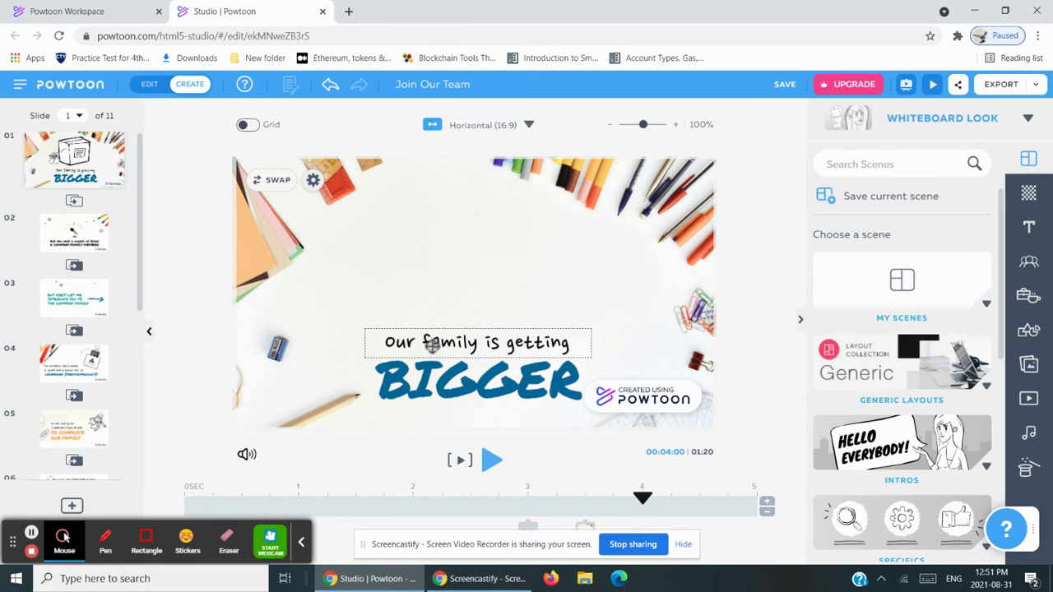
{"action": "left_click", "coordinate": [449, 344]}
{"action": "left_click", "coordinate": [533, 345]}
{"action": "key", "text": "BackSpace"}
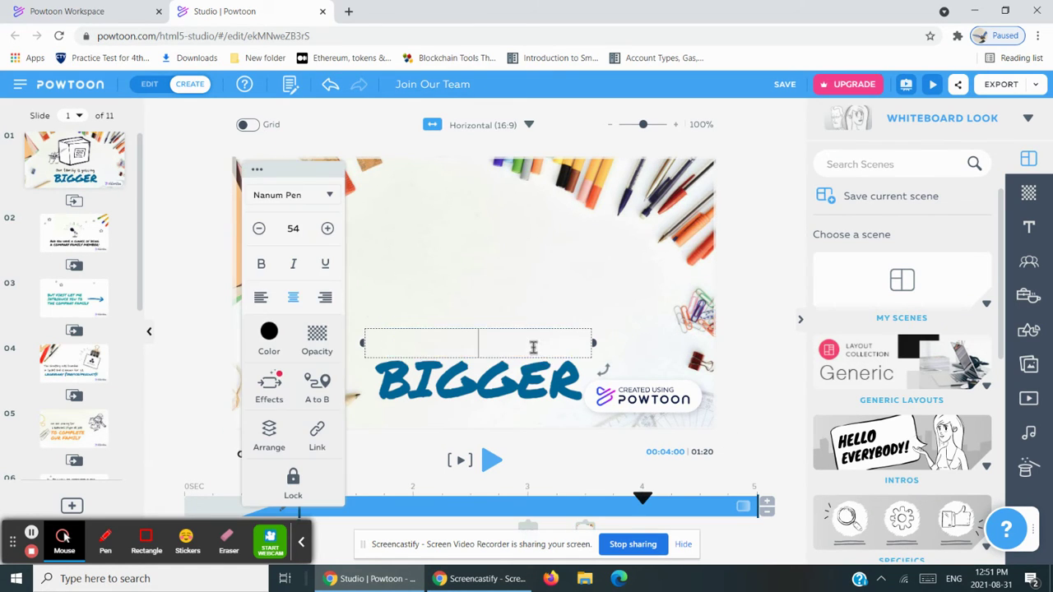
{"action": "type", "text": "Welcom"}
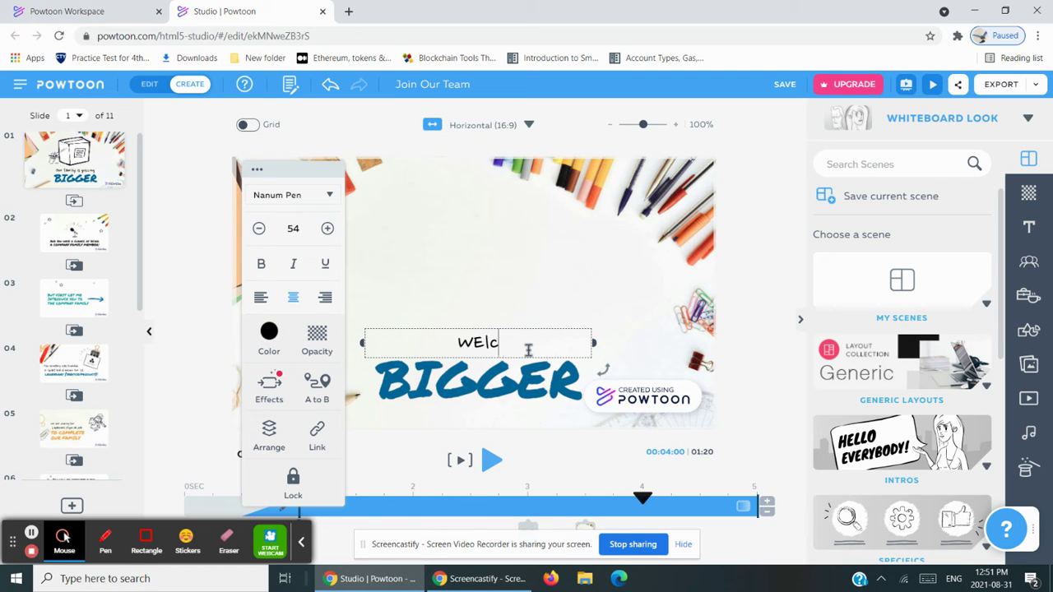
{"action": "key", "text": "BackSpace"}
{"action": "key", "text": "BackSpace"}
{"action": "key", "text": "BackSpace"}
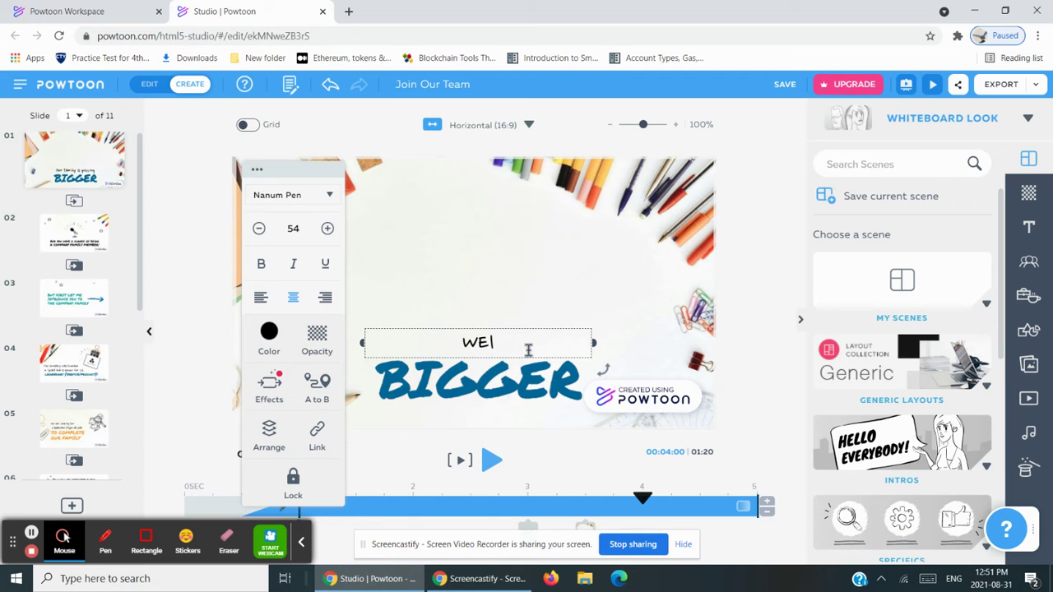
{"action": "type", "text": "come"}
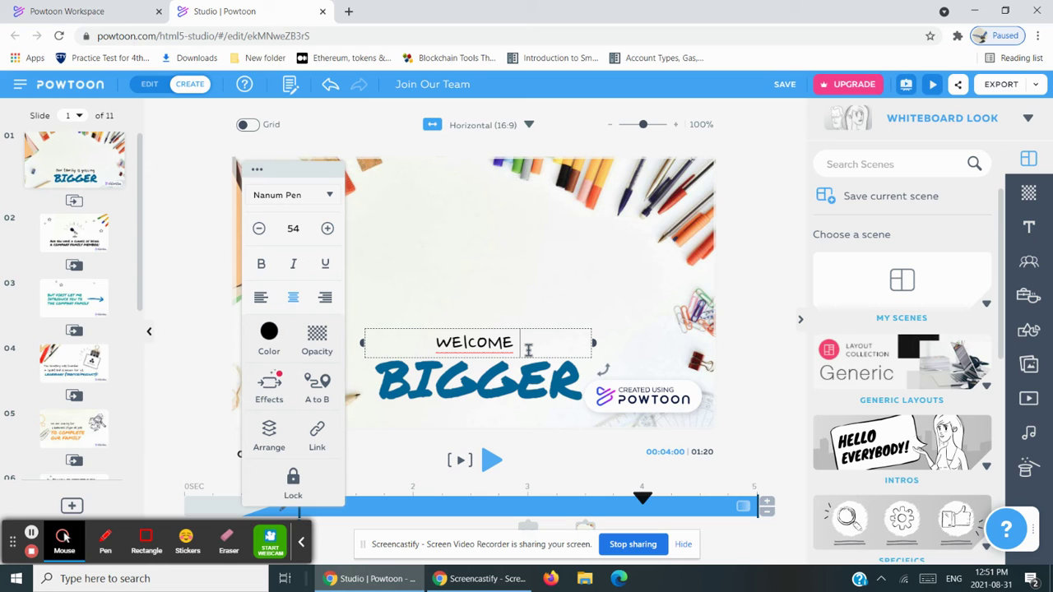
{"action": "type", "text": " Back"}
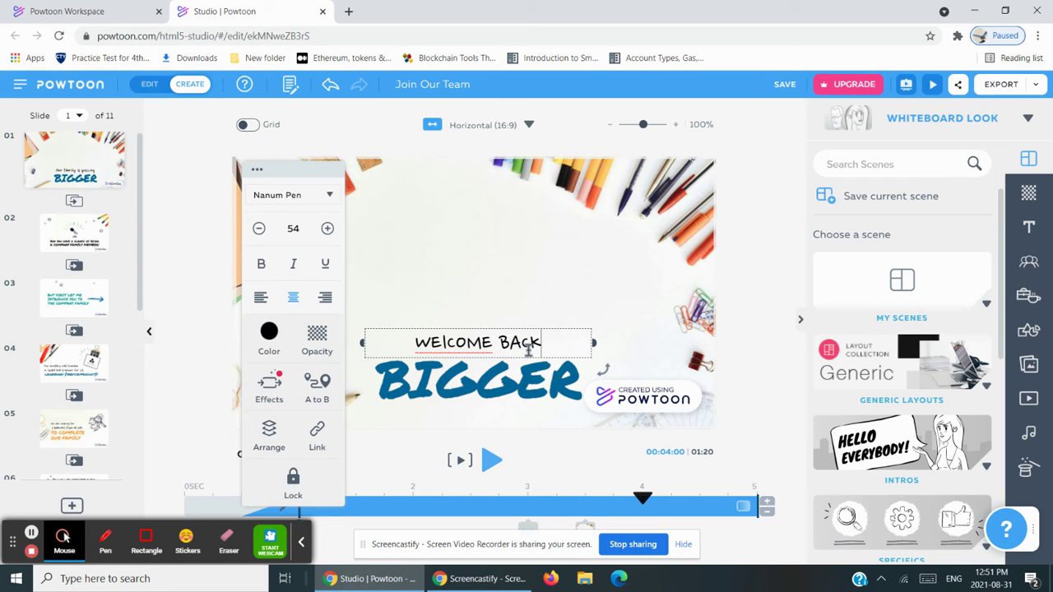
{"action": "type", "text": " To"}
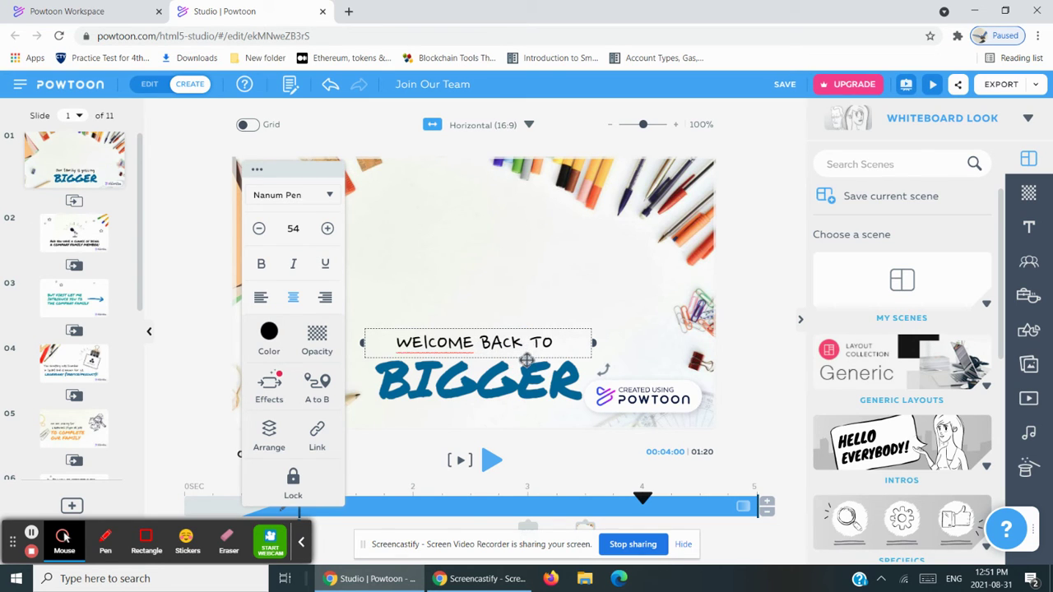
Replace the large blue word "Bigger" on slide 1 with "Grade 1"
{"action": "double_click", "coordinate": [568, 374]}
{"action": "type", "text": "I"}
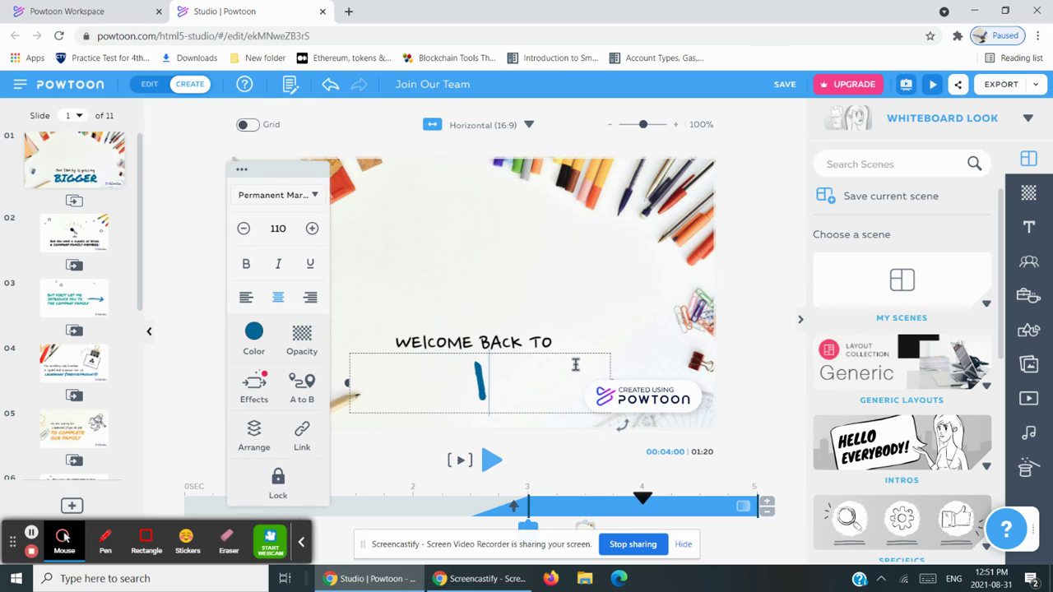
{"action": "type", "text": "Grade"}
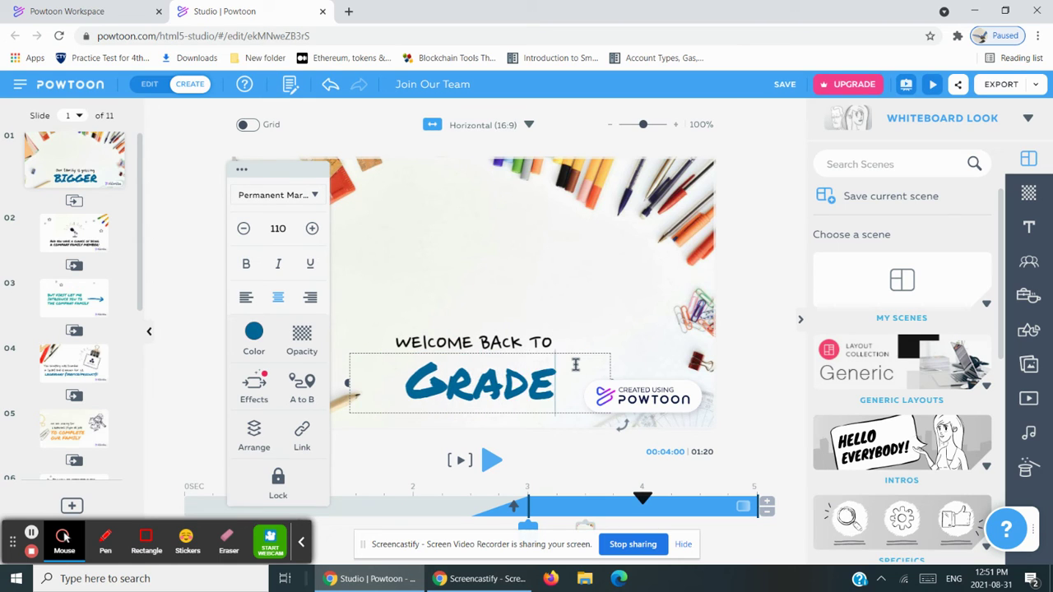
{"action": "type", "text": " !"}
{"action": "key", "text": "BackSpace"}
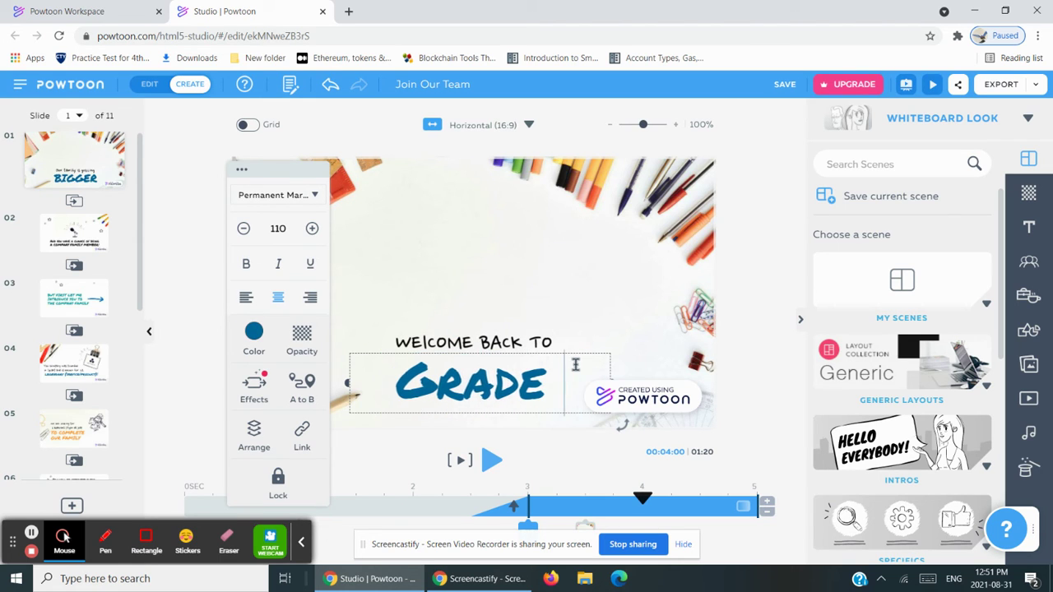
{"action": "type", "text": "1"}
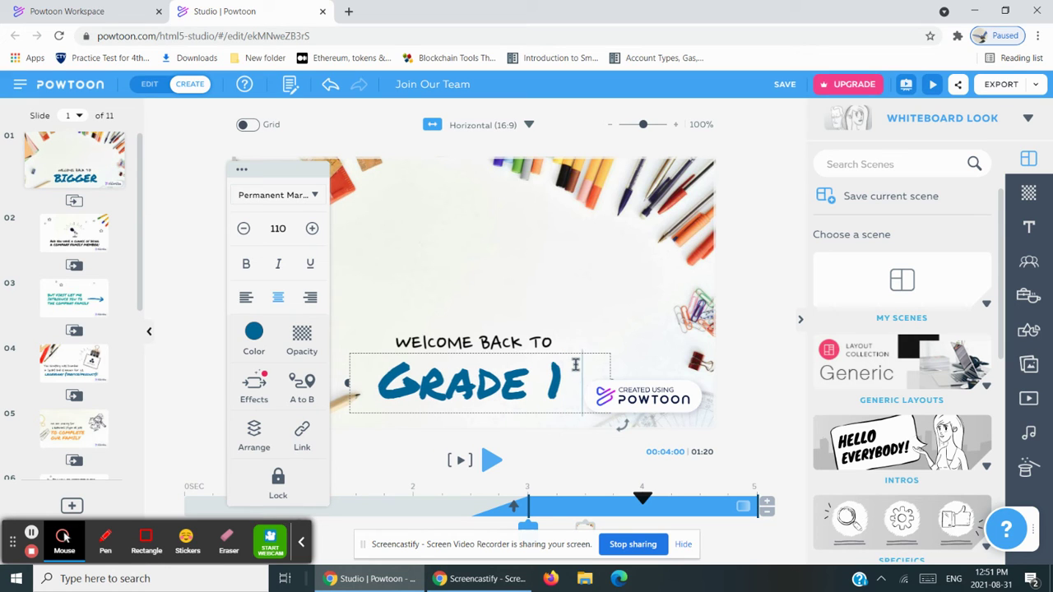
{"action": "left_click", "coordinate": [439, 291]}
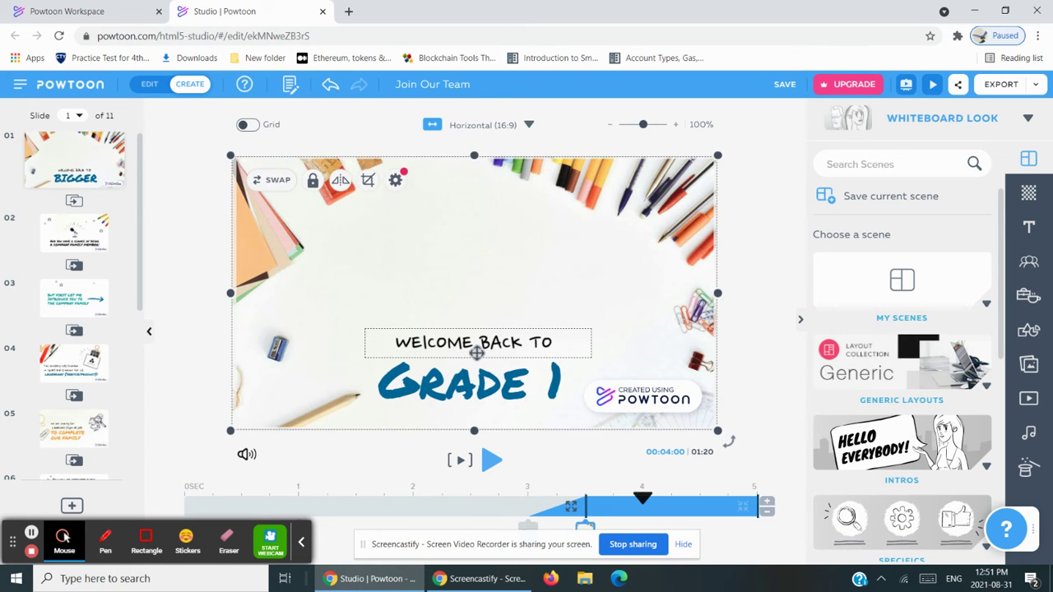
Move the "Welcome back to" line higher on slide 1 and change the large blue title to "School!"
{"action": "left_click_drag", "start_coordinate": [477, 352], "coordinate": [462, 251]}
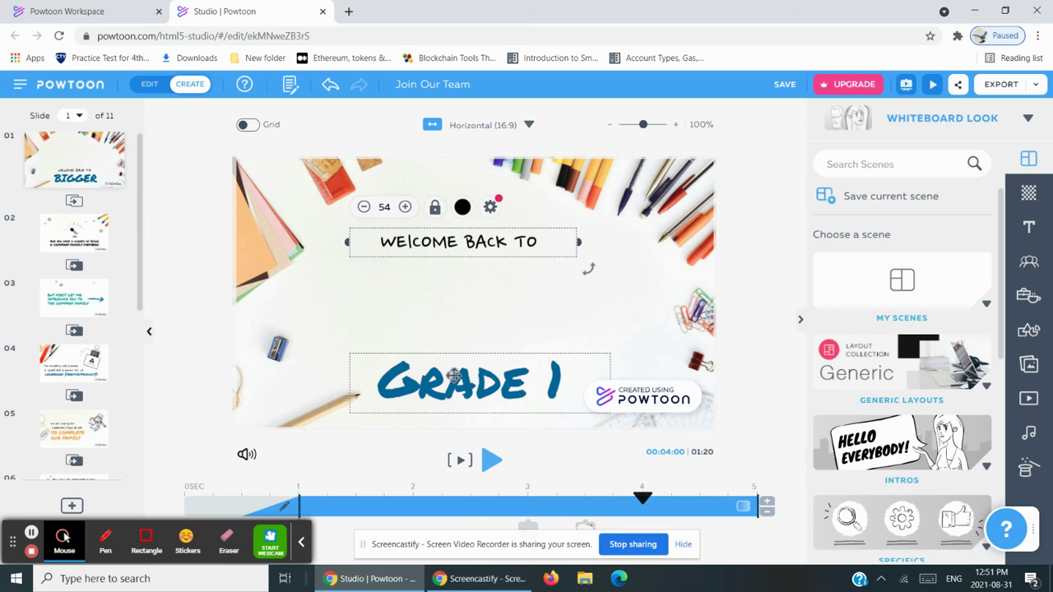
{"action": "left_click", "coordinate": [448, 379]}
{"action": "double_click", "coordinate": [577, 384]}
{"action": "key", "text": "BackSpace"}
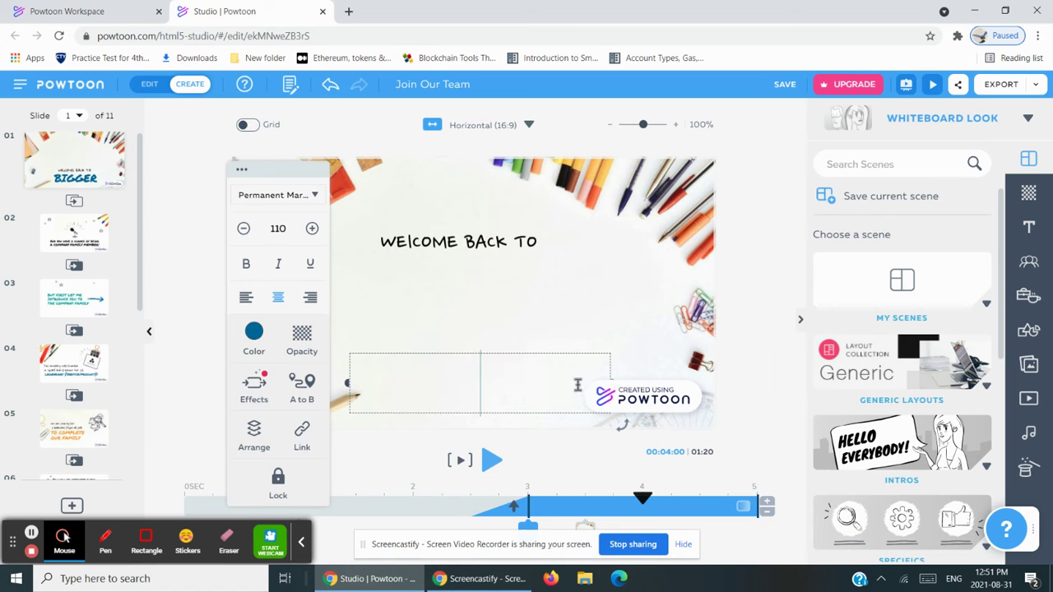
{"action": "type", "text": "School"}
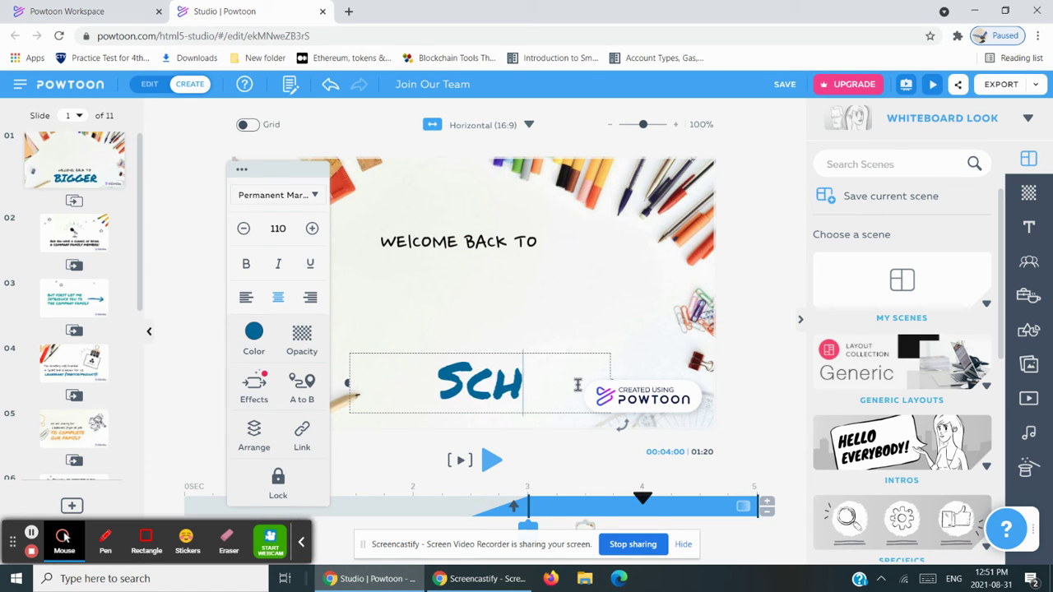
{"action": "type", "text": "!"}
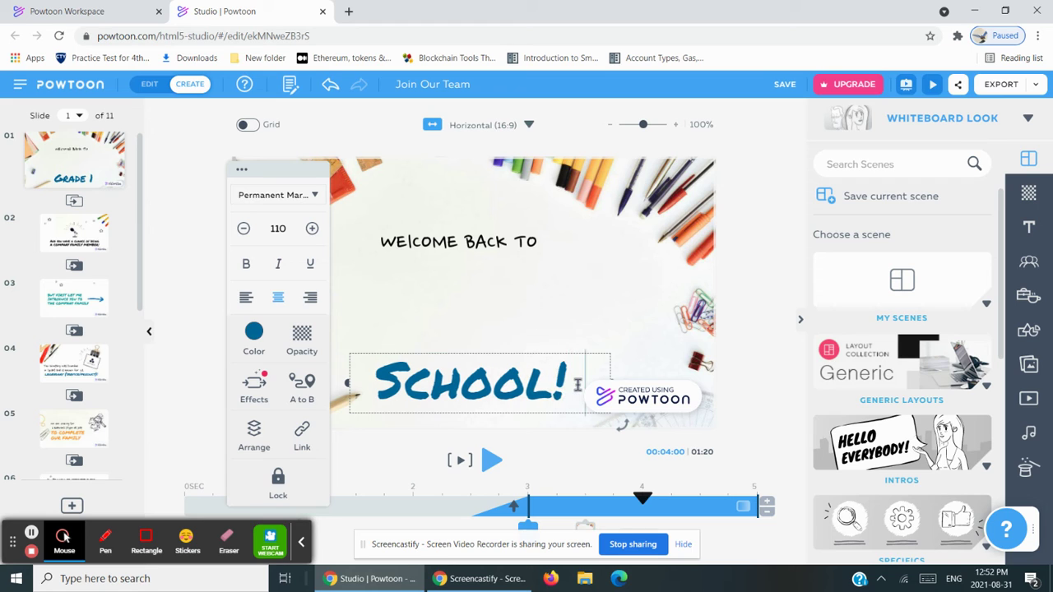
Move the "School!" title up closer to the "Welcome back to" line and deselect everything
{"action": "left_click", "coordinate": [489, 313]}
{"action": "left_click_drag", "start_coordinate": [492, 383], "coordinate": [485, 323]}
{"action": "left_click", "coordinate": [463, 378]}
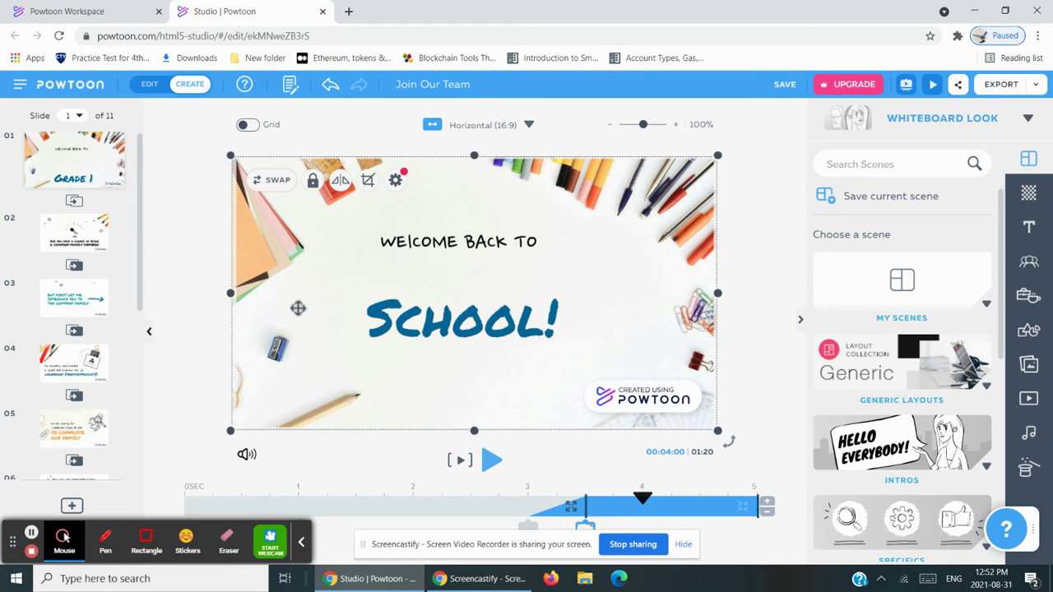
{"action": "key", "text": "Escape"}
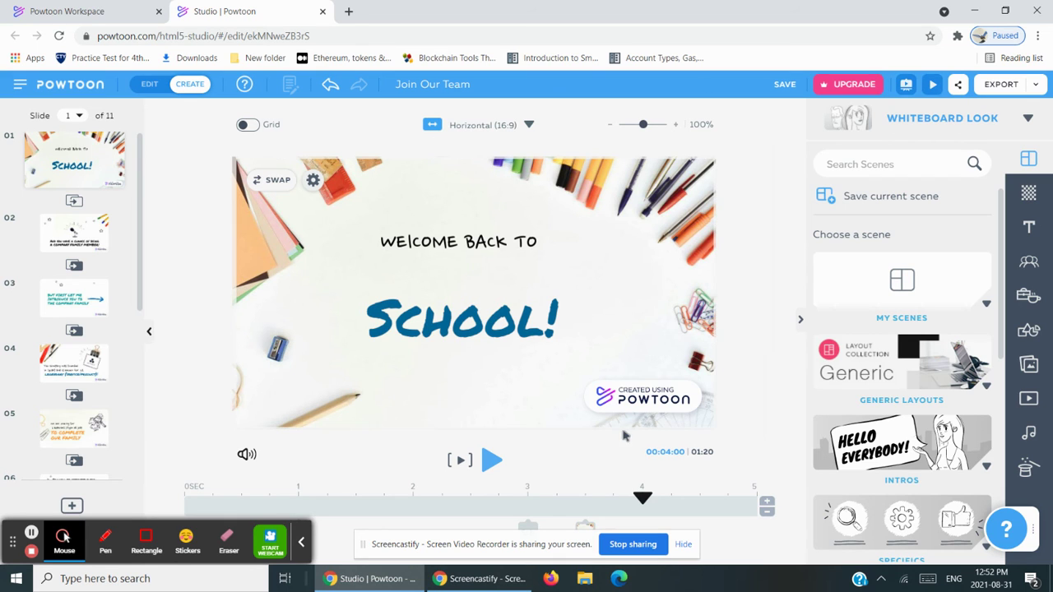
Go to slide 2 and delete the microphone, the rays around it and the three stars on the slide's right half
{"action": "left_click", "coordinate": [46, 237]}
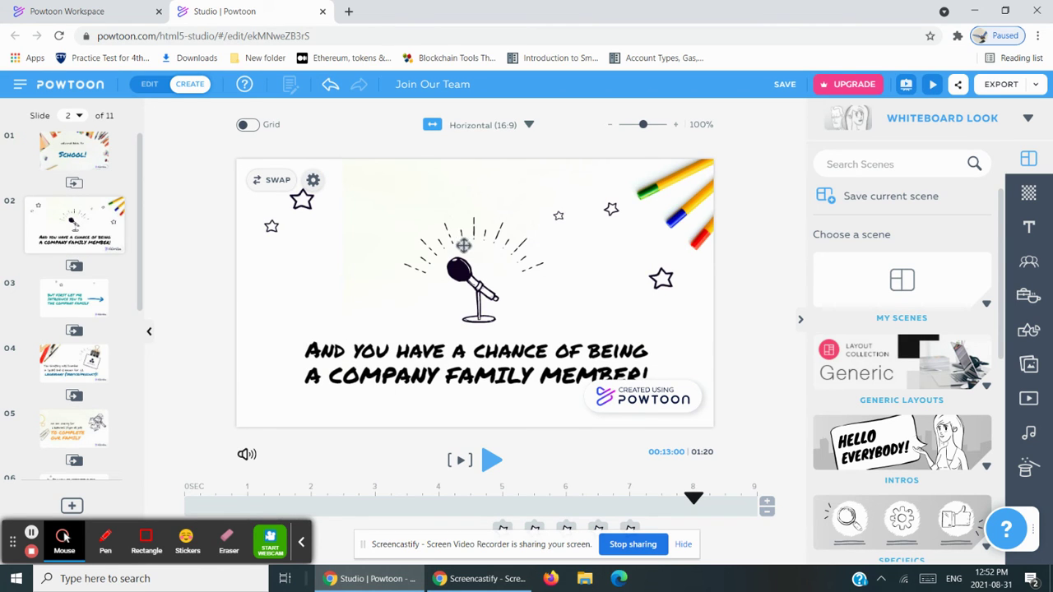
{"action": "left_click", "coordinate": [488, 257]}
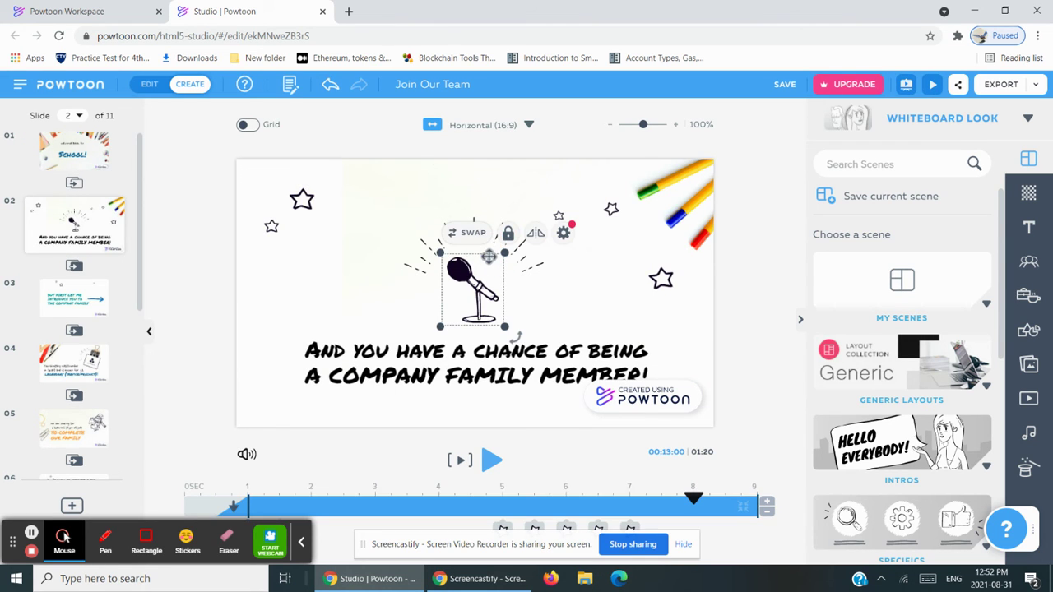
{"action": "key", "text": "Delete"}
{"action": "left_click", "coordinate": [474, 256]}
{"action": "key", "text": "Delete"}
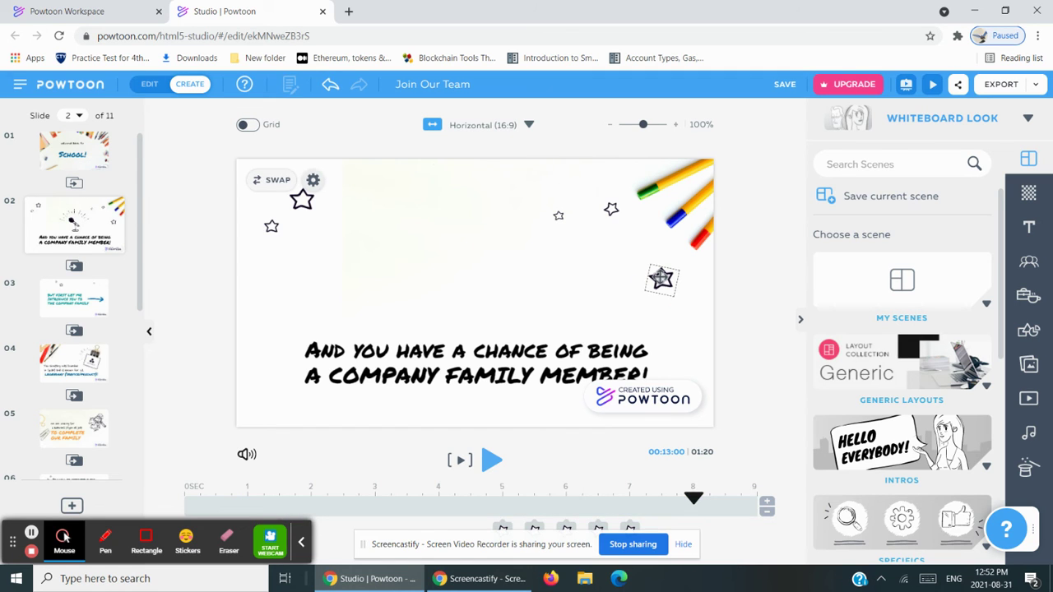
{"action": "left_click", "coordinate": [661, 278]}
{"action": "key", "text": "Delete"}
{"action": "left_click", "coordinate": [609, 207]}
{"action": "key", "text": "Delete"}
{"action": "left_click", "coordinate": [559, 215]}
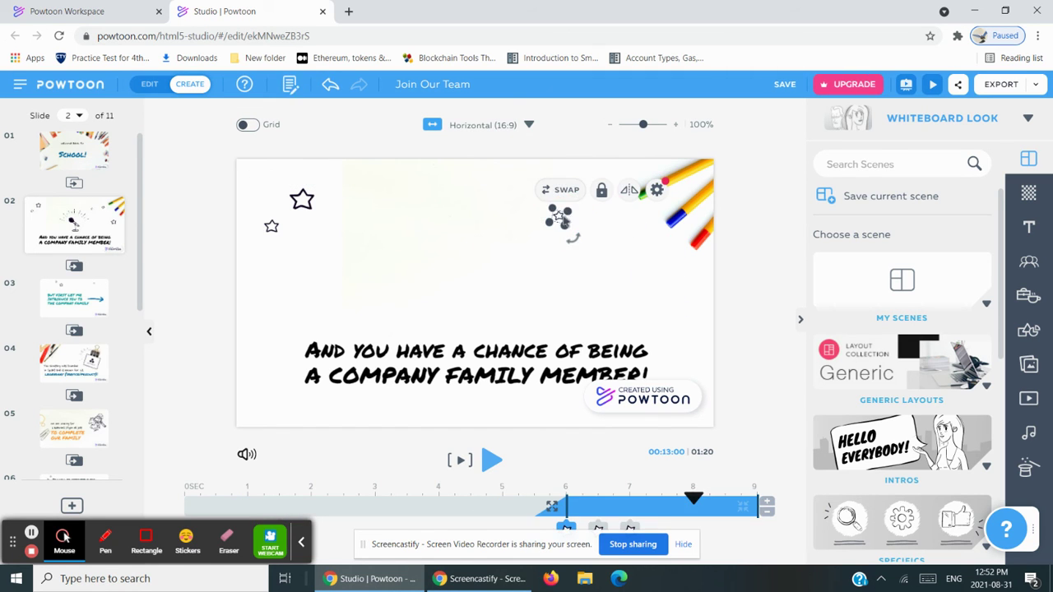
{"action": "key", "text": "Delete"}
Clear the caption about being a company family member on slide 2
{"action": "left_click", "coordinate": [426, 384]}
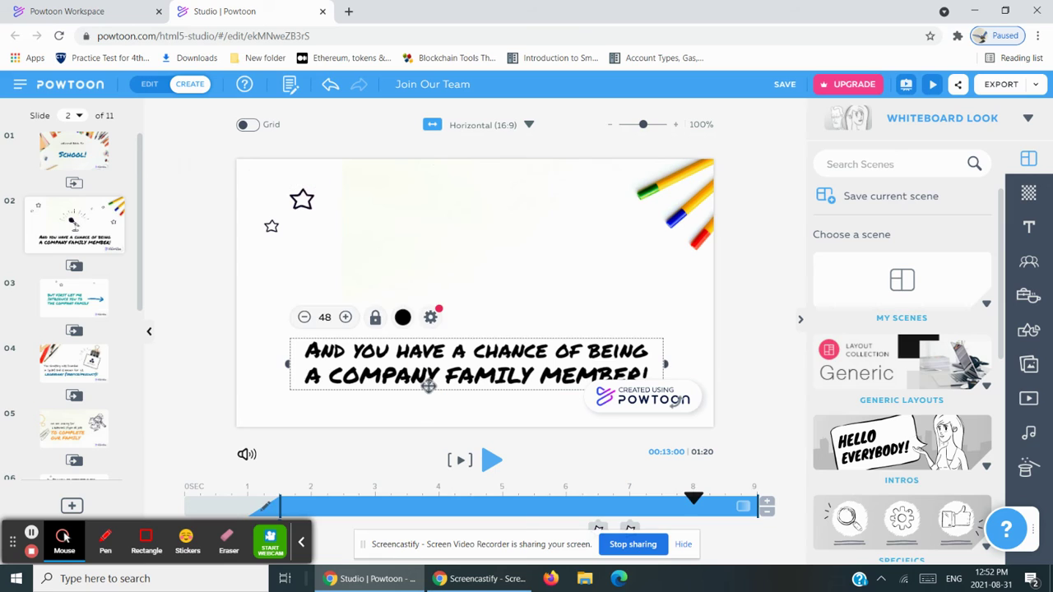
{"action": "left_click", "coordinate": [428, 387]}
{"action": "key", "text": "Delete"}
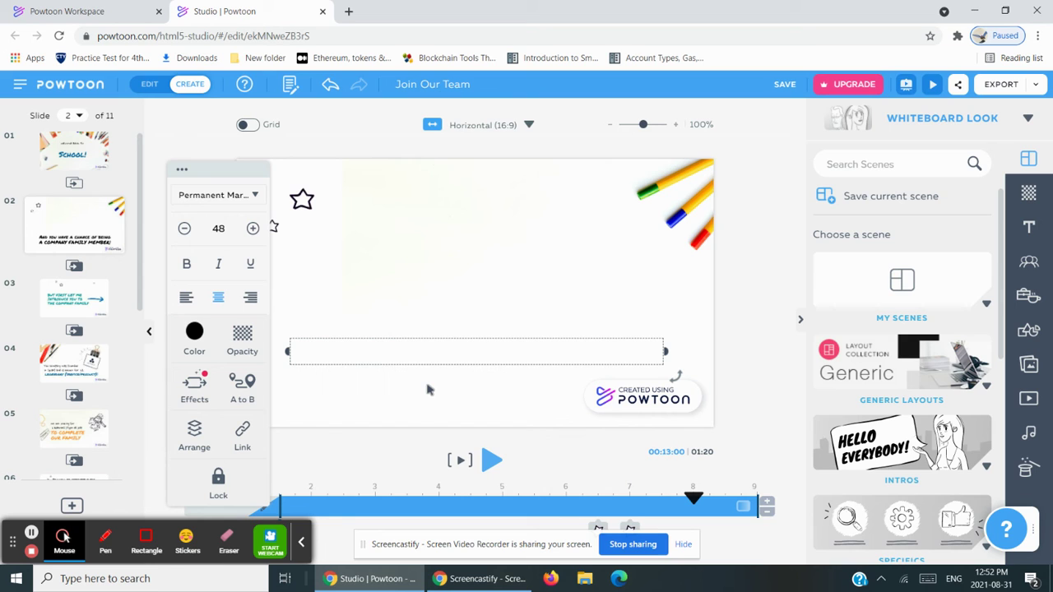
Replace slide 2's content with the "Hi / Worker's Name" scene from the Intros collection
{"action": "left_click", "coordinate": [966, 464]}
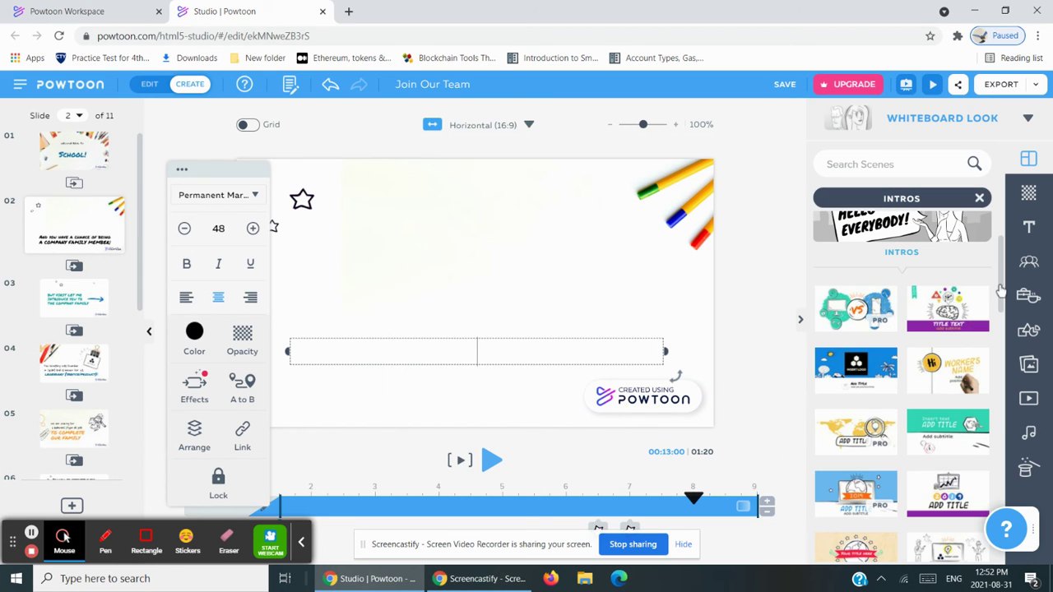
{"action": "left_click", "coordinate": [965, 375]}
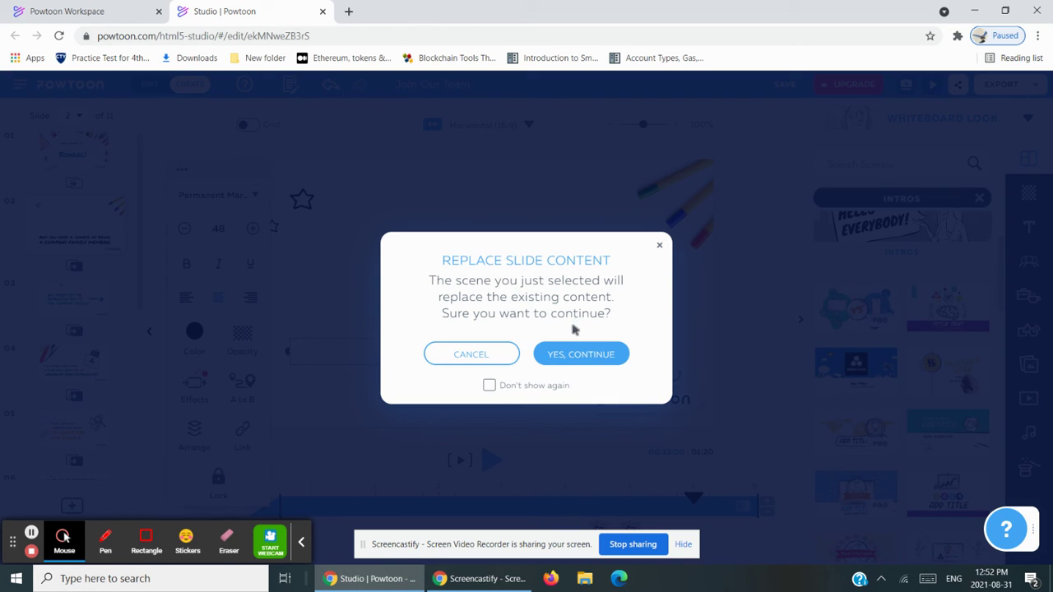
{"action": "left_click", "coordinate": [567, 362]}
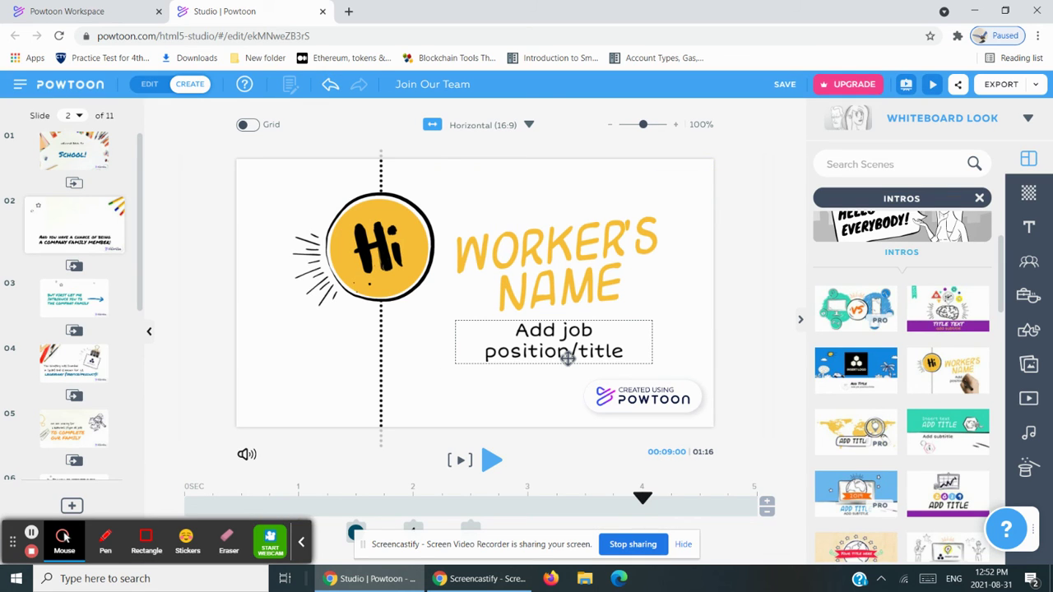
Clear the "Worker's Name" placeholder text on slide 2
{"action": "left_click", "coordinate": [497, 284]}
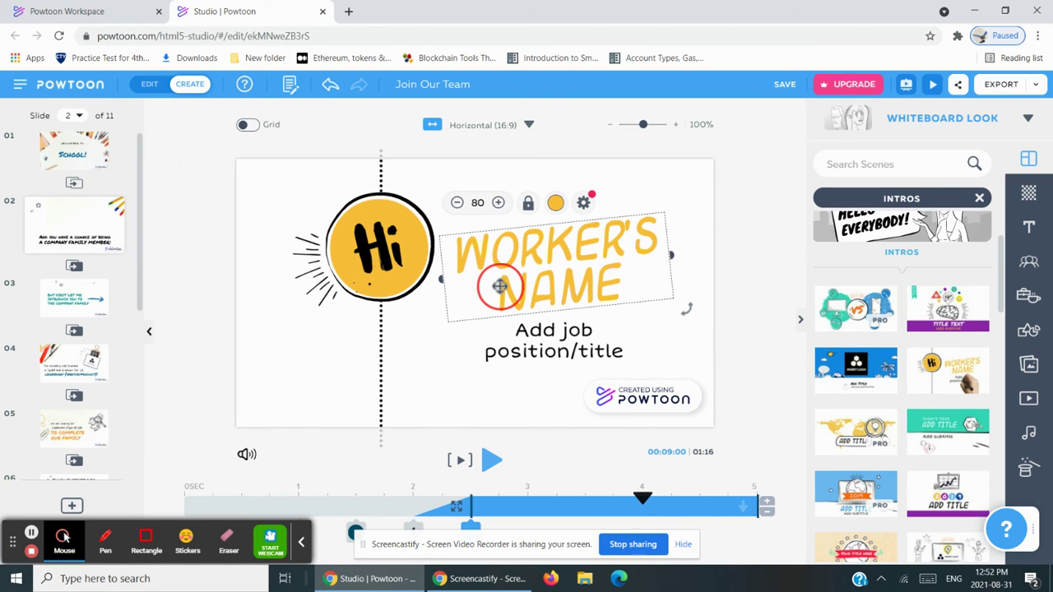
{"action": "left_click", "coordinate": [520, 258]}
{"action": "key", "text": "BackSpace"}
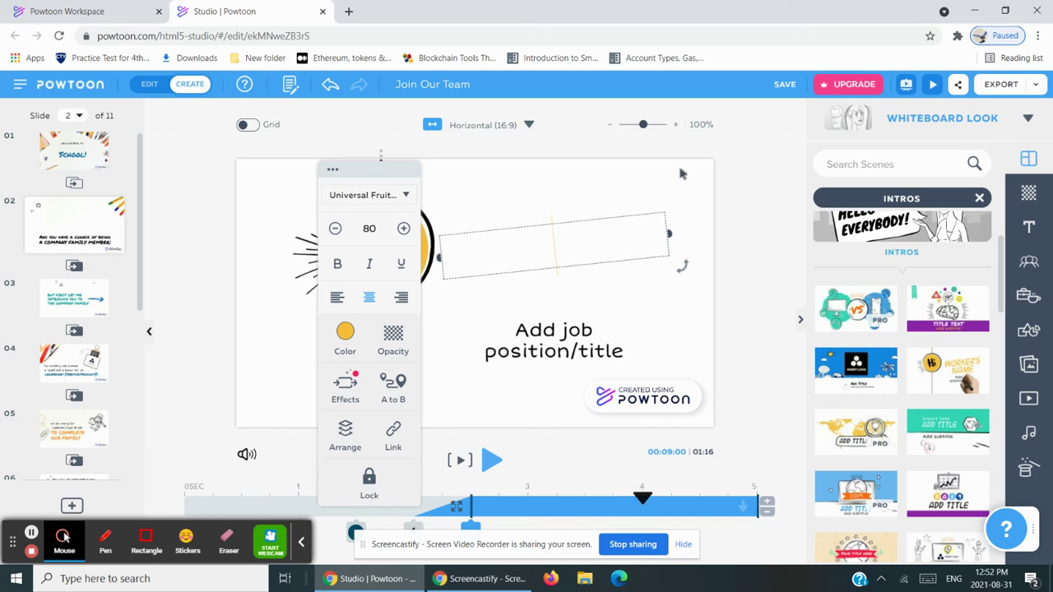
{"action": "left_click", "coordinate": [592, 214]}
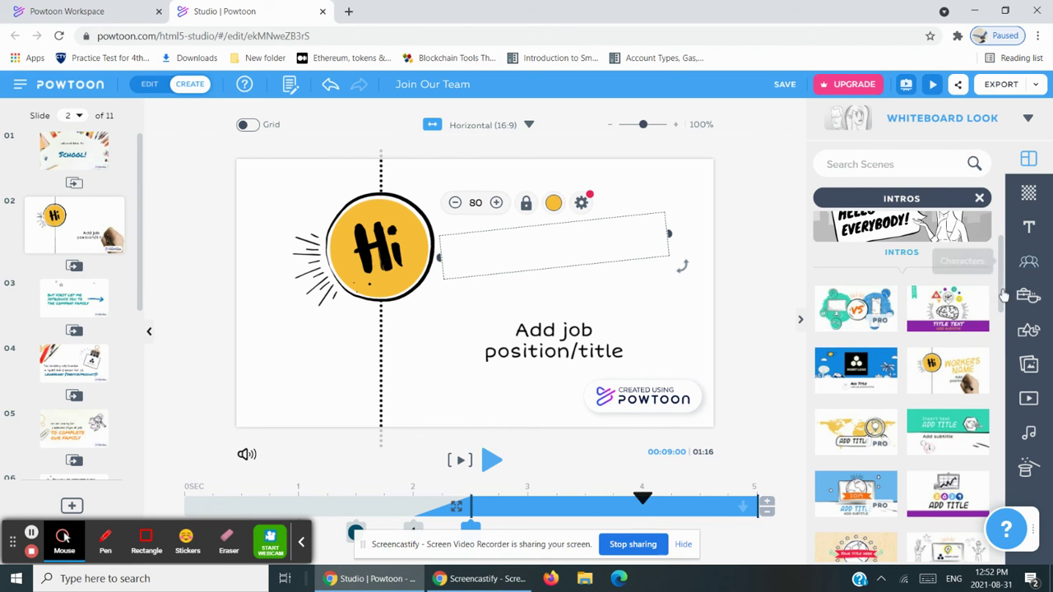
{"action": "left_click_drag", "start_coordinate": [1000, 284], "coordinate": [1006, 394]}
{"action": "left_click", "coordinate": [1028, 398]}
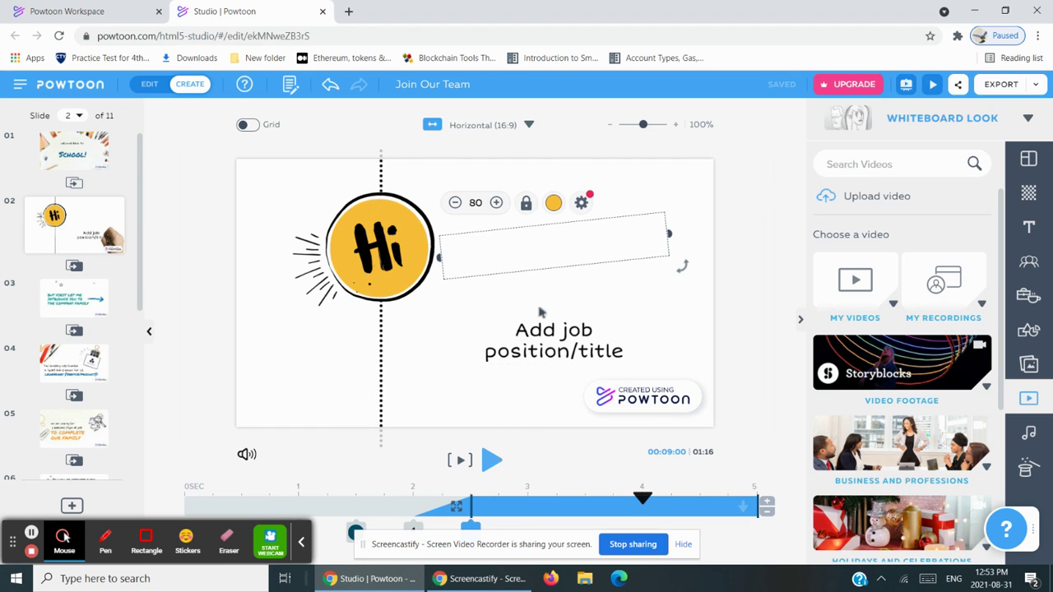
Enter the person's title and surname in the empty yellow heading on slide 2, and widen its text box so the surname fits on one line
{"action": "left_click", "coordinate": [503, 247]}
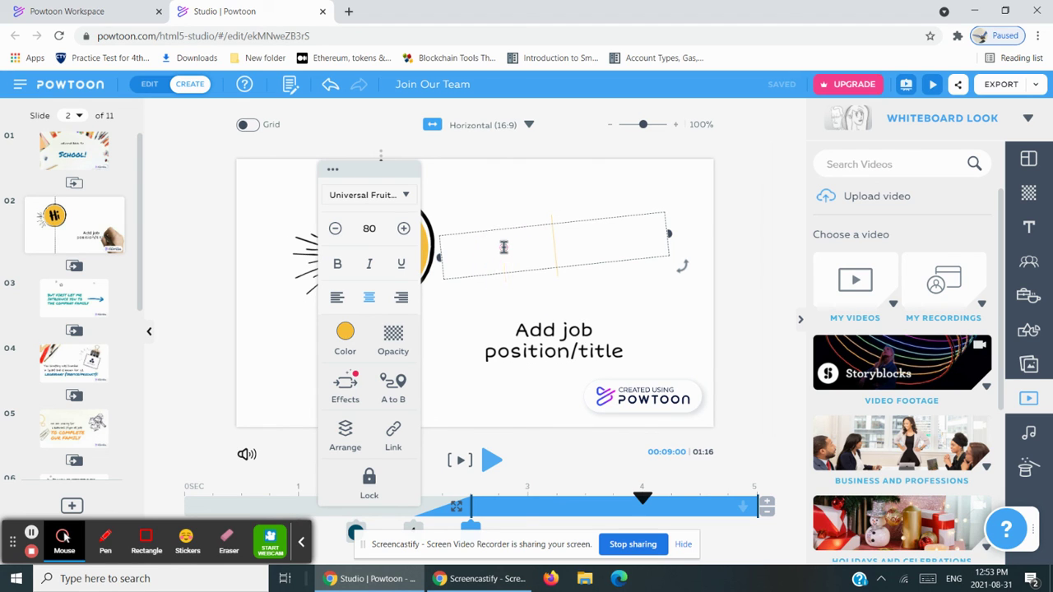
{"action": "type", "text": "MR"}
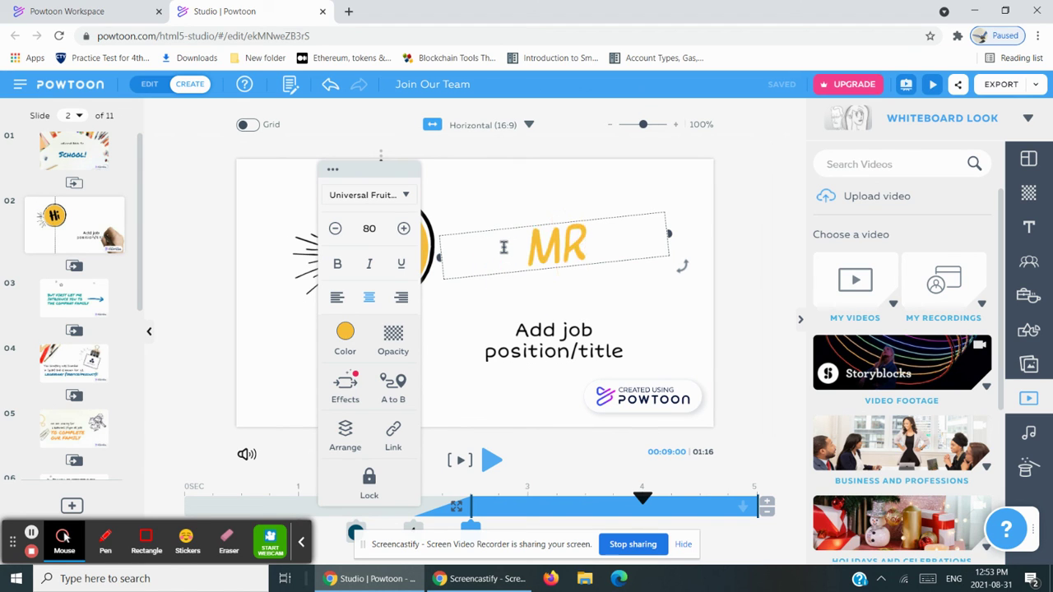
{"action": "type", "text": "S"}
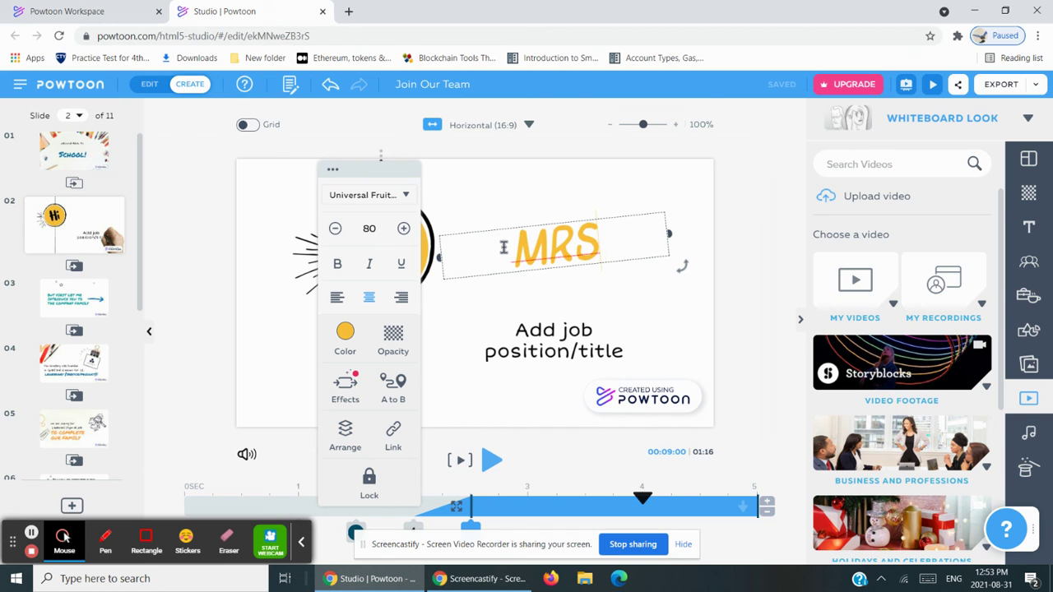
{"action": "type", "text": "."}
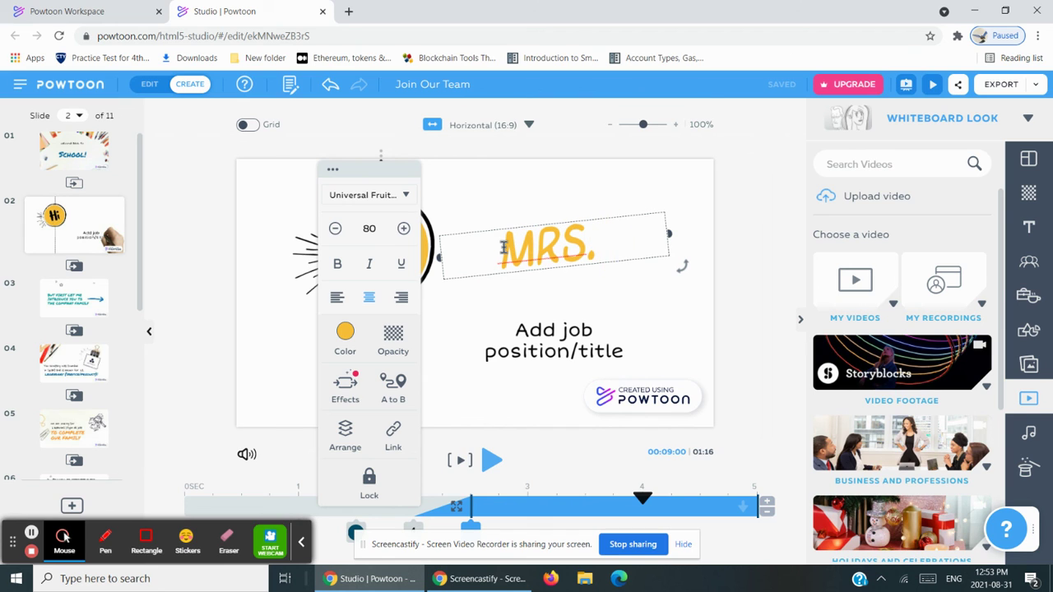
{"action": "type", "text": " BORED"}
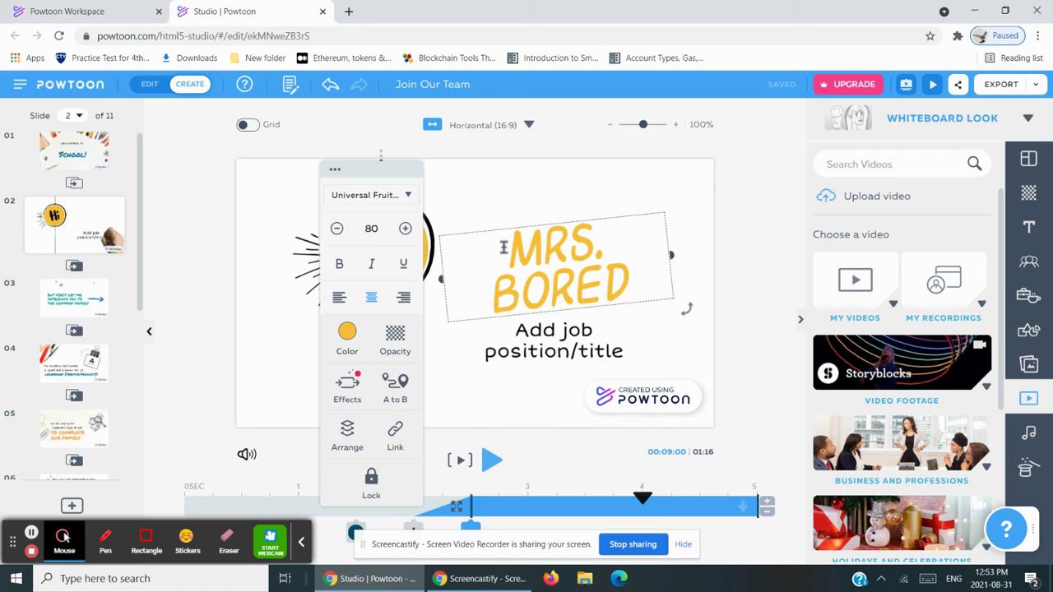
{"action": "type", "text": "UMS"}
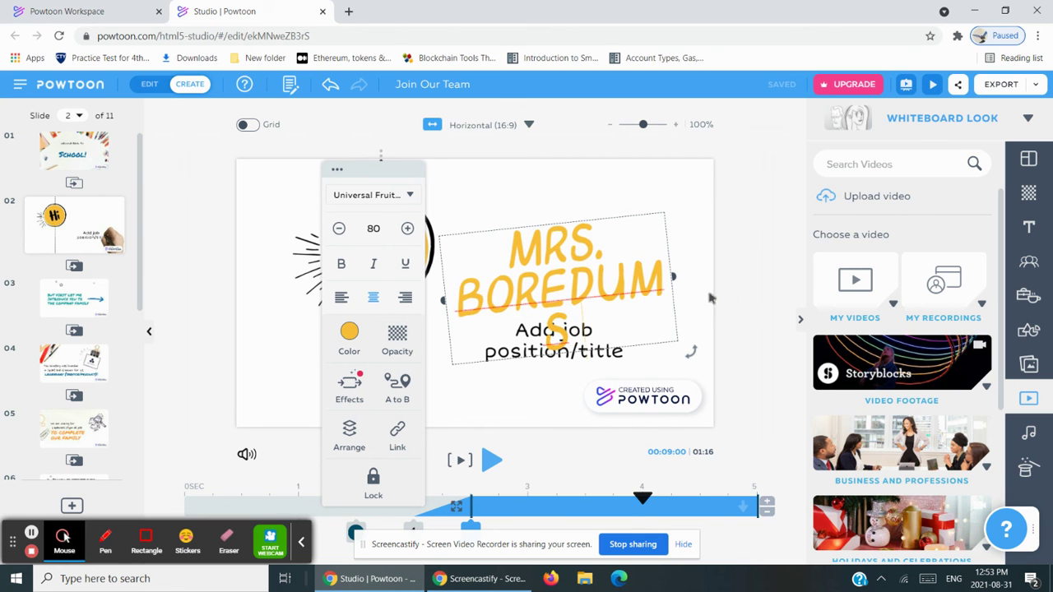
{"action": "left_click_drag", "start_coordinate": [676, 275], "coordinate": [722, 263]}
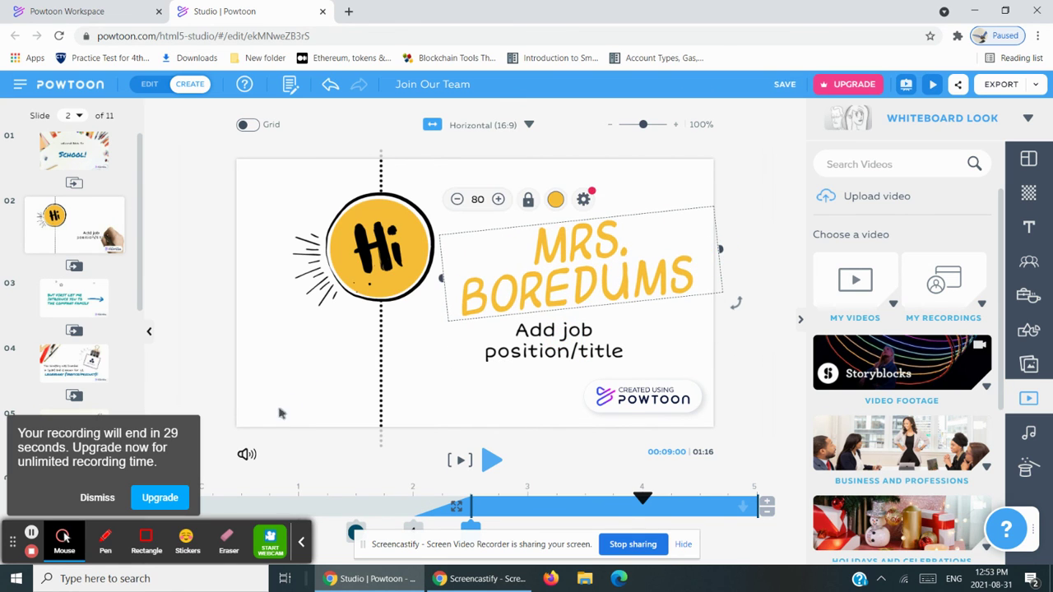
Check the voiceover and background music controls for the entire Powtoon and close them
{"action": "left_click", "coordinate": [247, 454]}
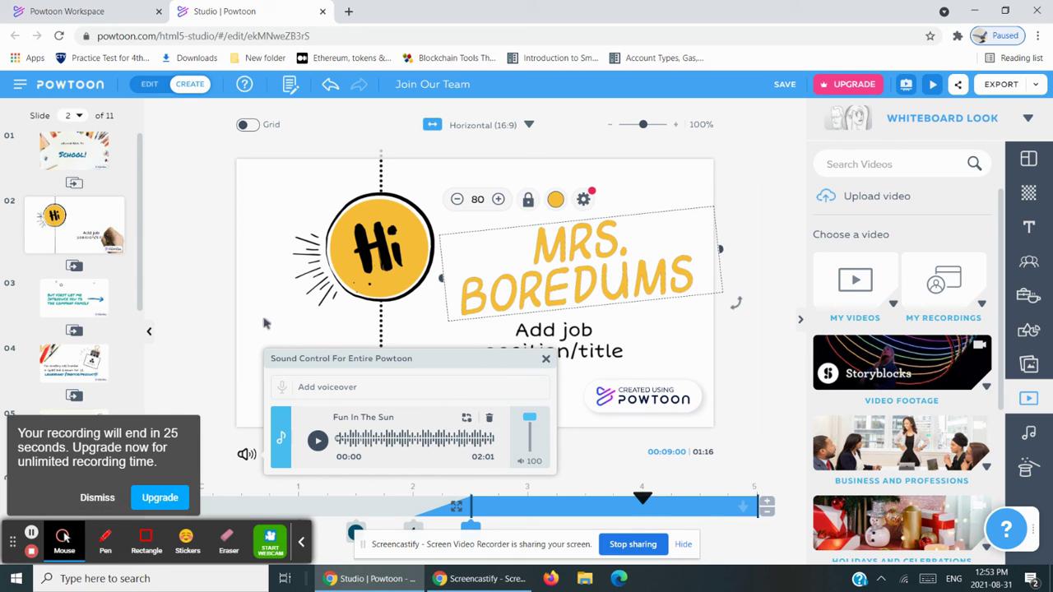
{"action": "left_click", "coordinate": [545, 359]}
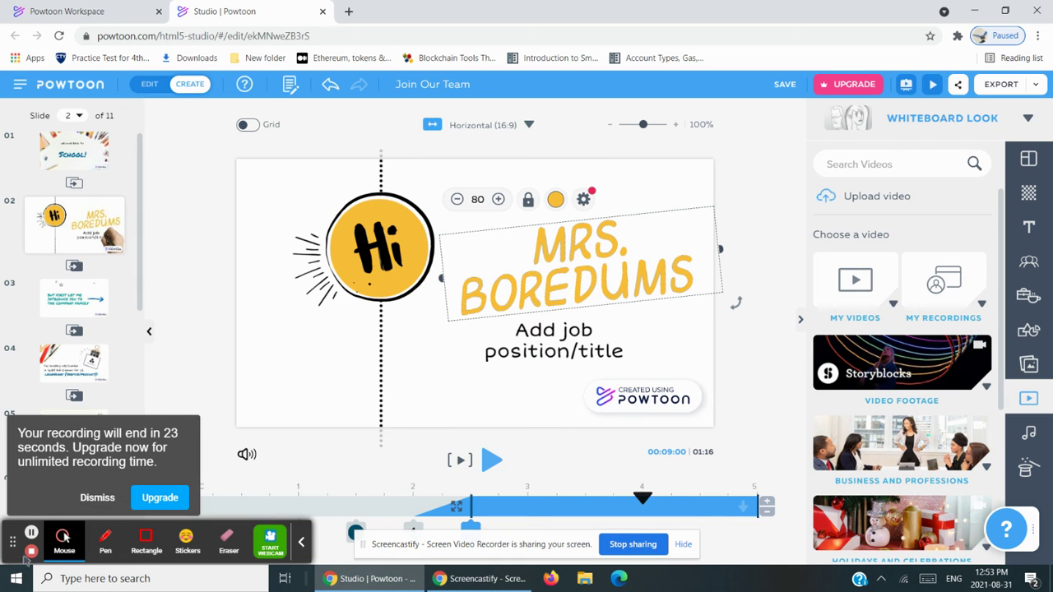